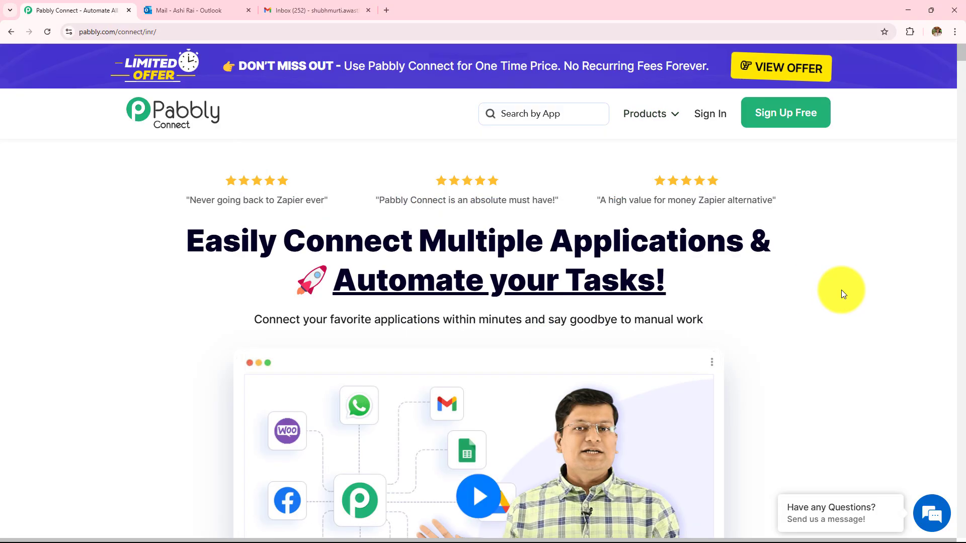
Sign in to the Pabbly account and open the Pabbly Connect application.
click(141, 32)
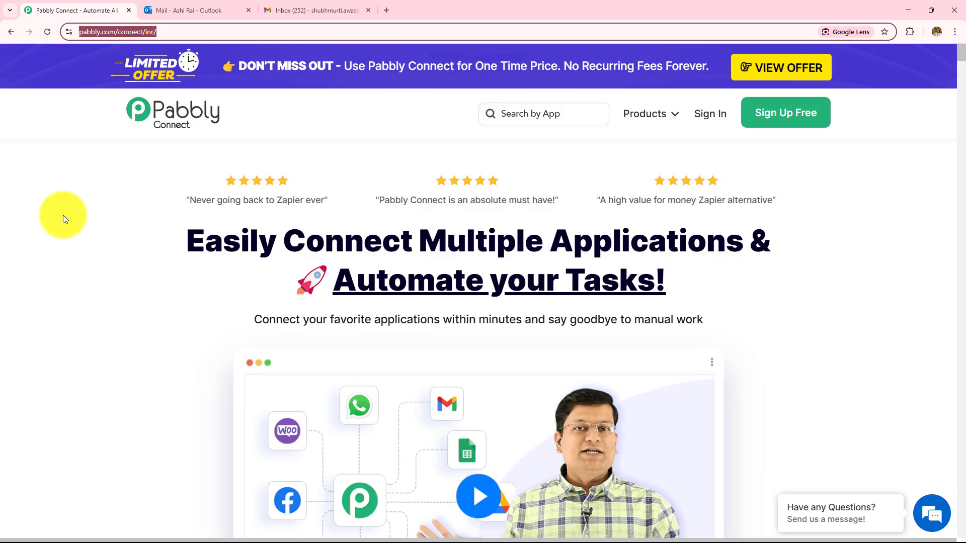
click(62, 215)
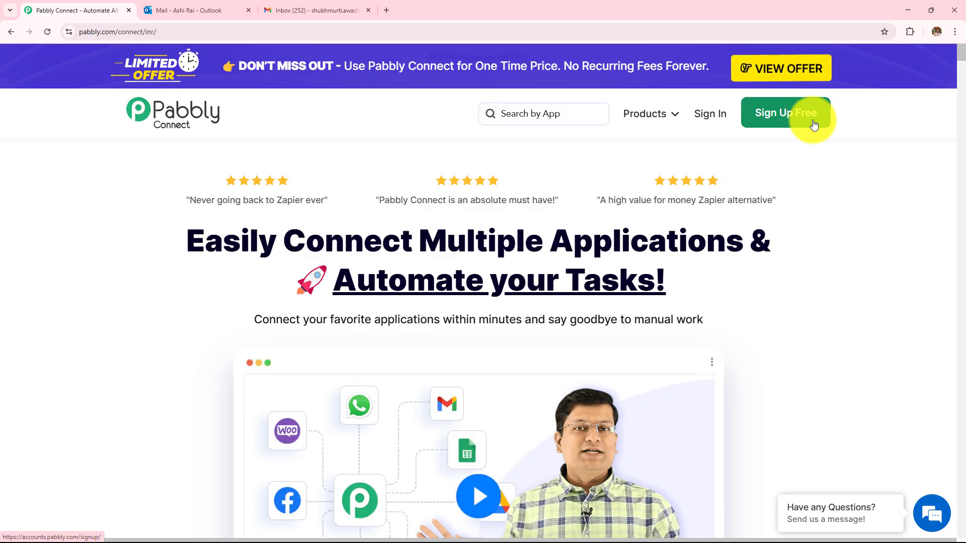
click(715, 125)
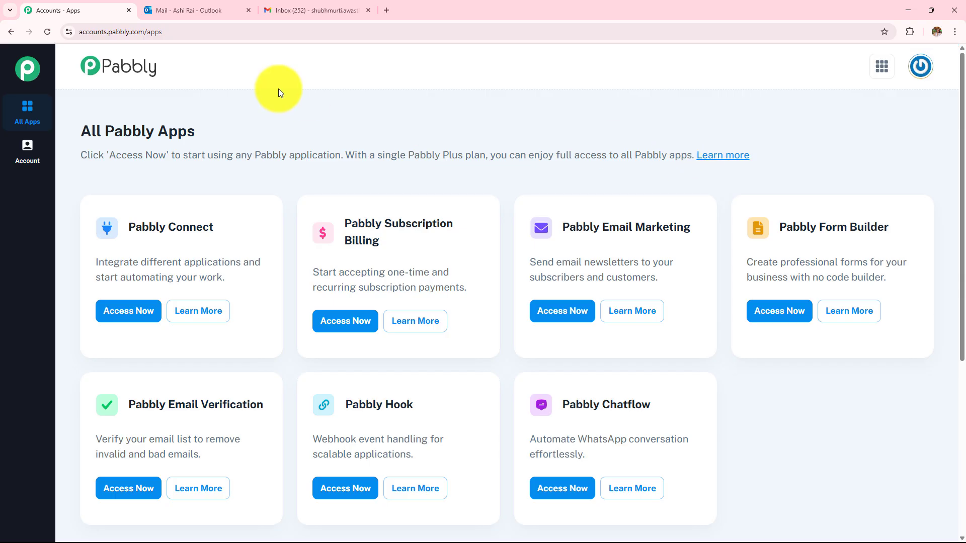
drag(80, 129, 272, 135)
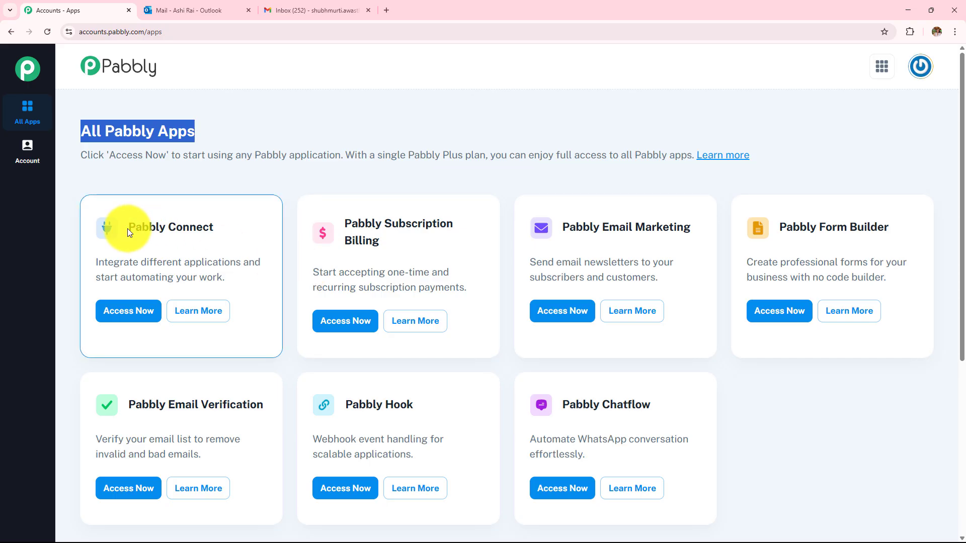
drag(128, 228, 295, 231)
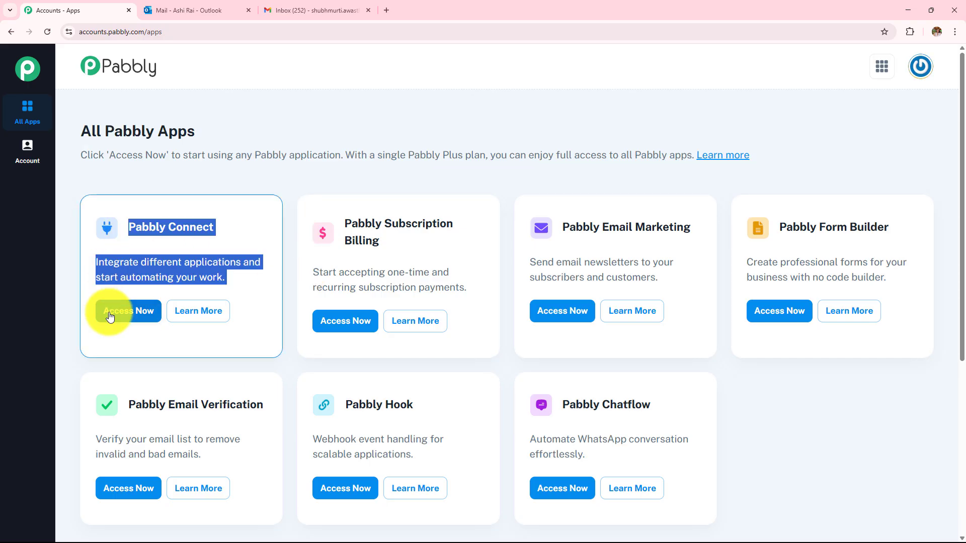
click(132, 310)
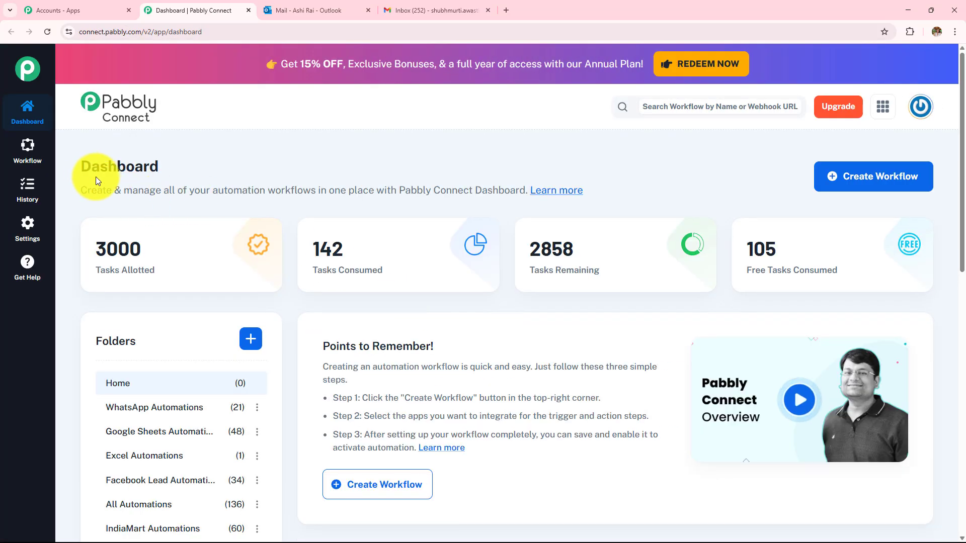
Look over the dashboard's folders and workflow list, and view the folder creation form without creating one.
drag(83, 168, 224, 168)
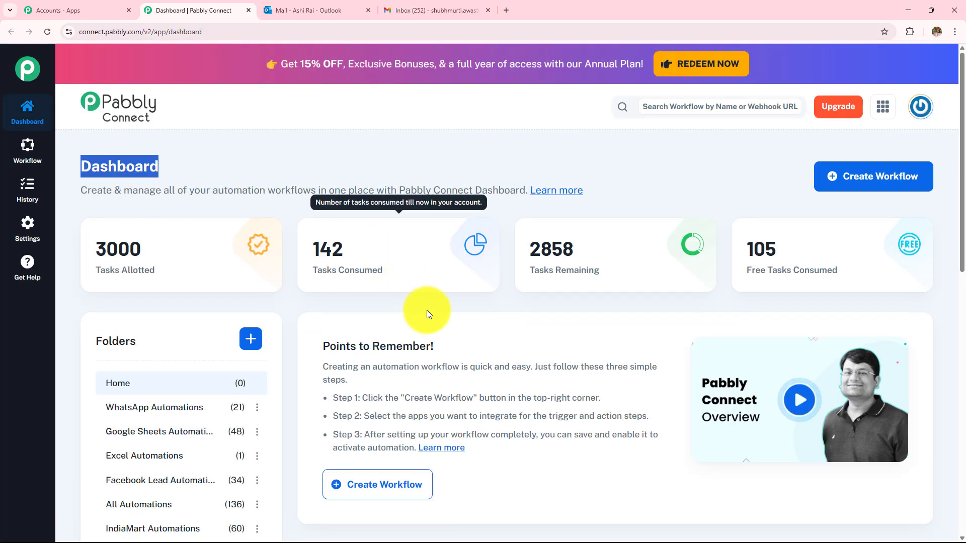
scroll(539, 355, down, 10)
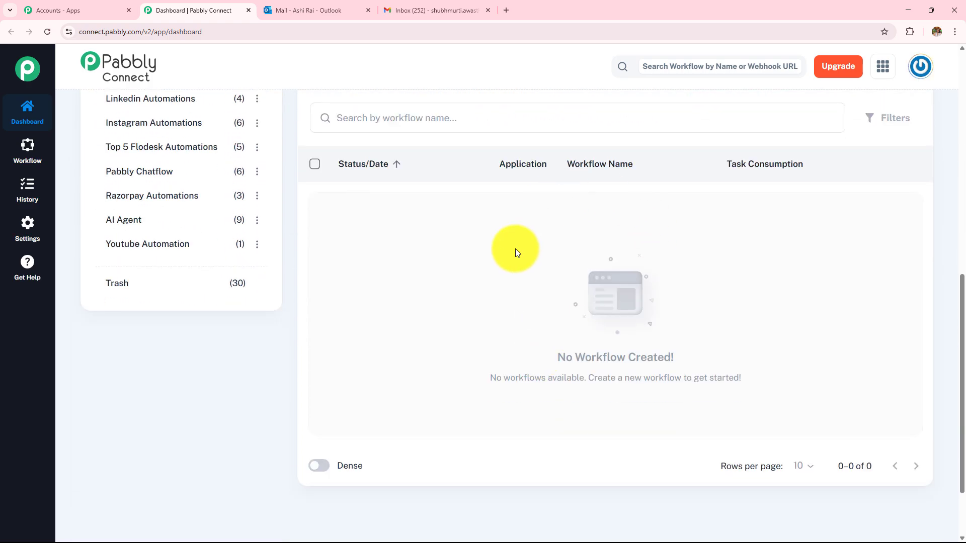
scroll(429, 326, up, 8)
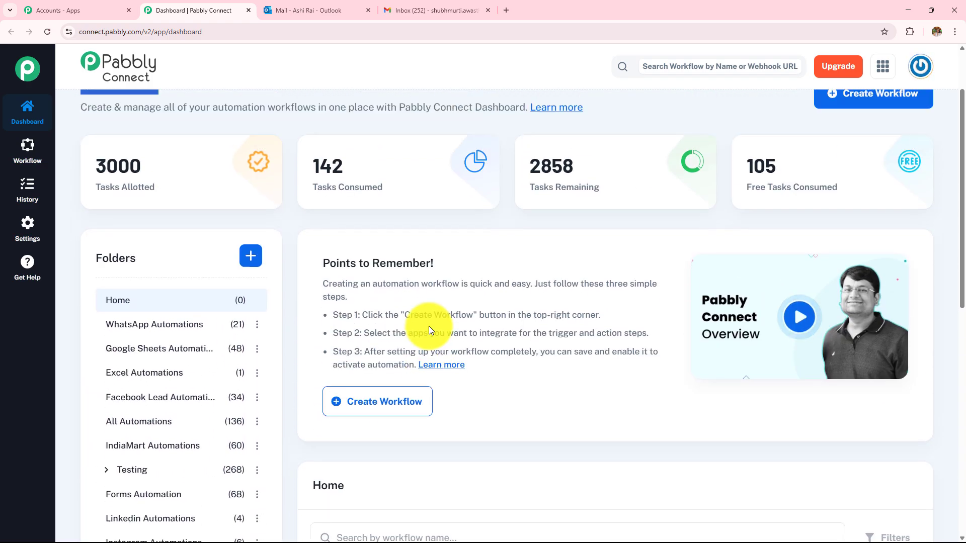
scroll(429, 326, up, 1)
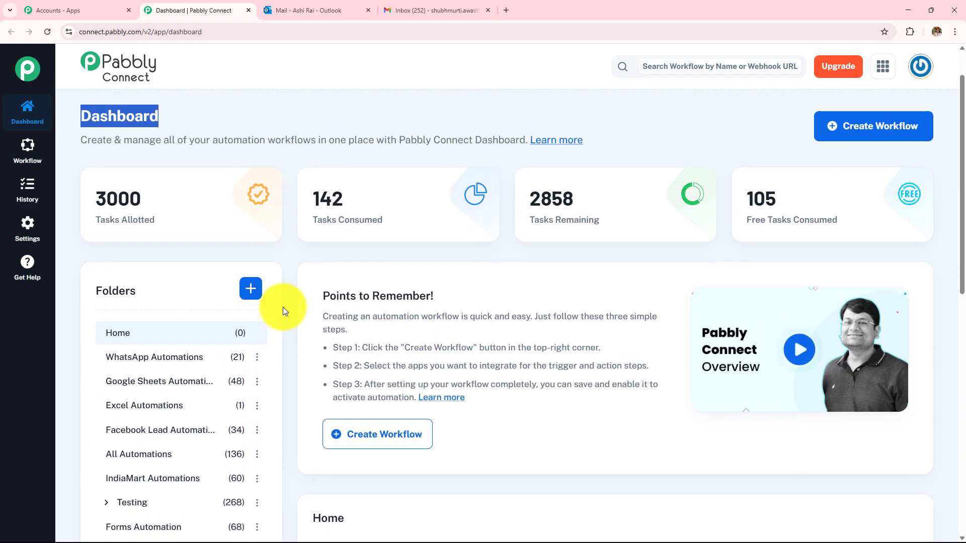
click(251, 288)
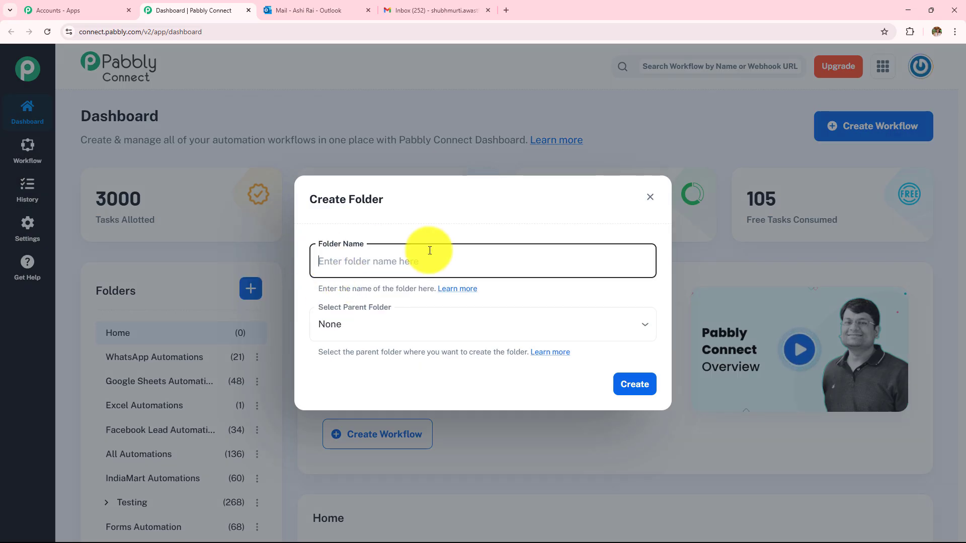
click(653, 200)
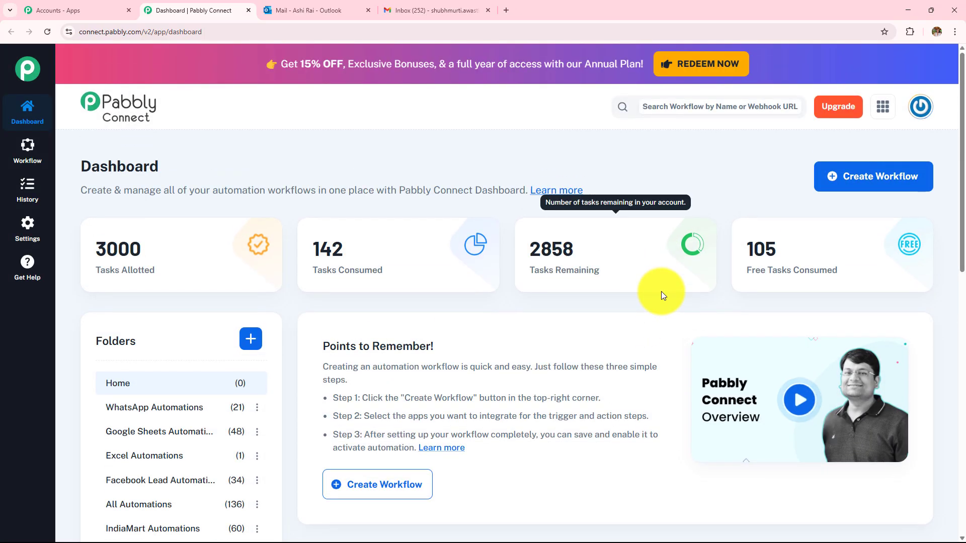
Start a new workflow and name it "How to Create Outlook email Draft using AI Agent".
click(878, 189)
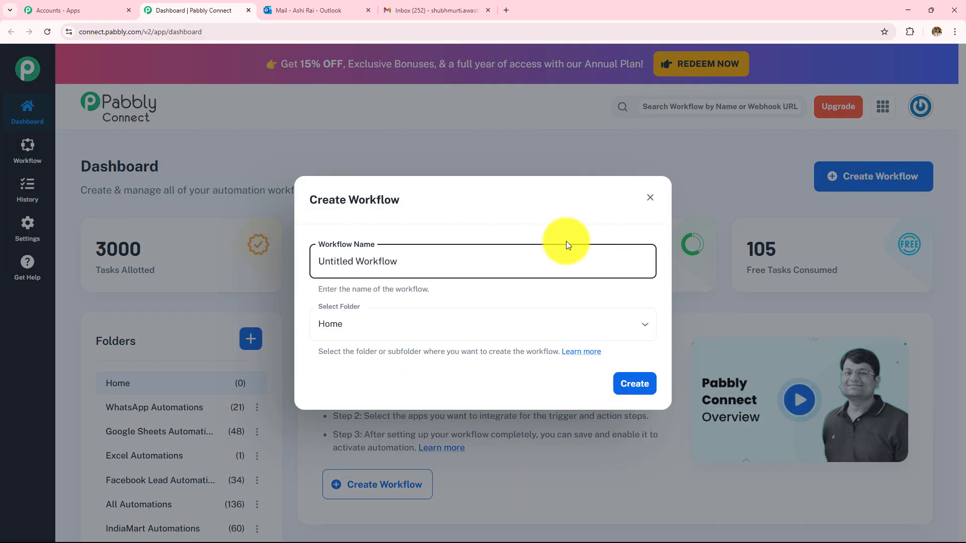
drag(416, 260, 195, 279)
key(BackSpace)
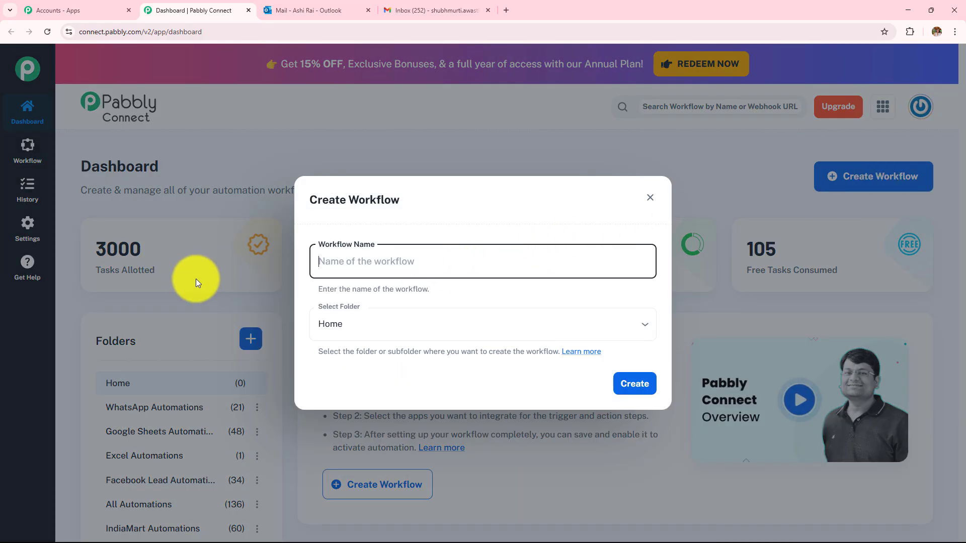
click(347, 323)
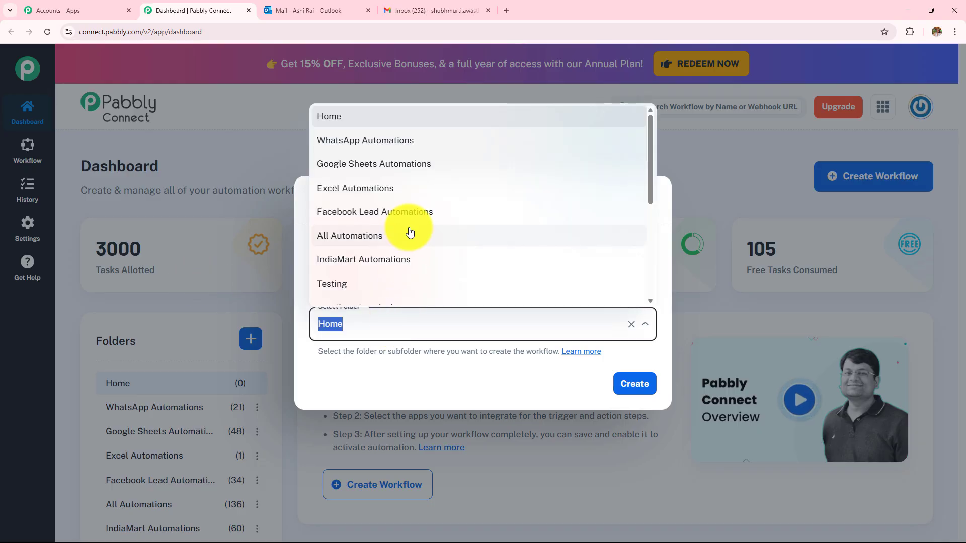
scroll(405, 229, down, 3)
scroll(410, 234, down, 2)
click(441, 369)
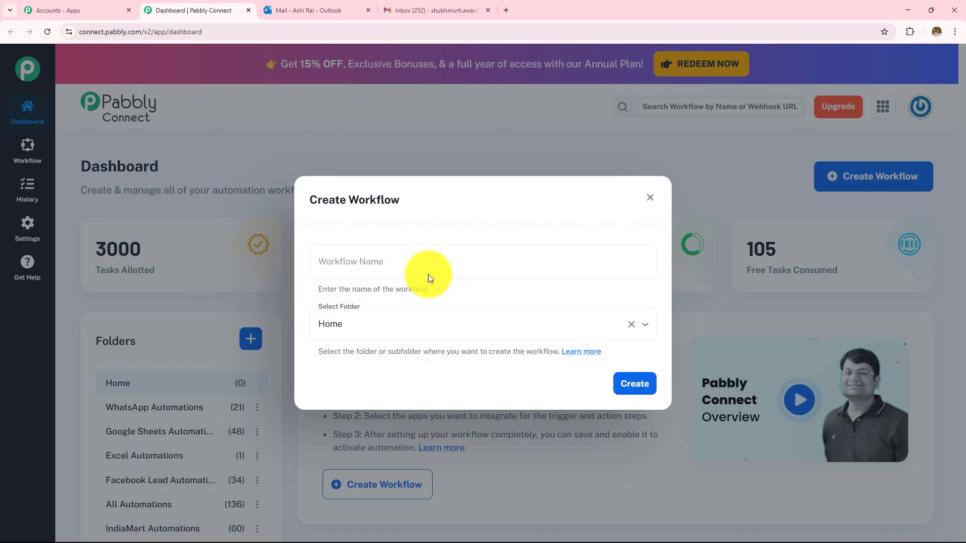
click(426, 275)
text(How to Create Outlook email Draft using AI Agent)
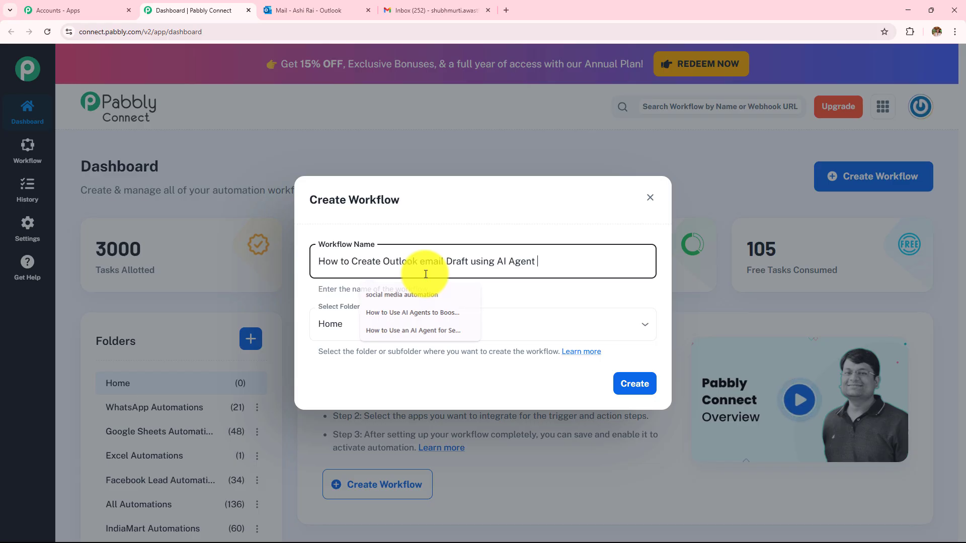
drag(558, 261, 253, 267)
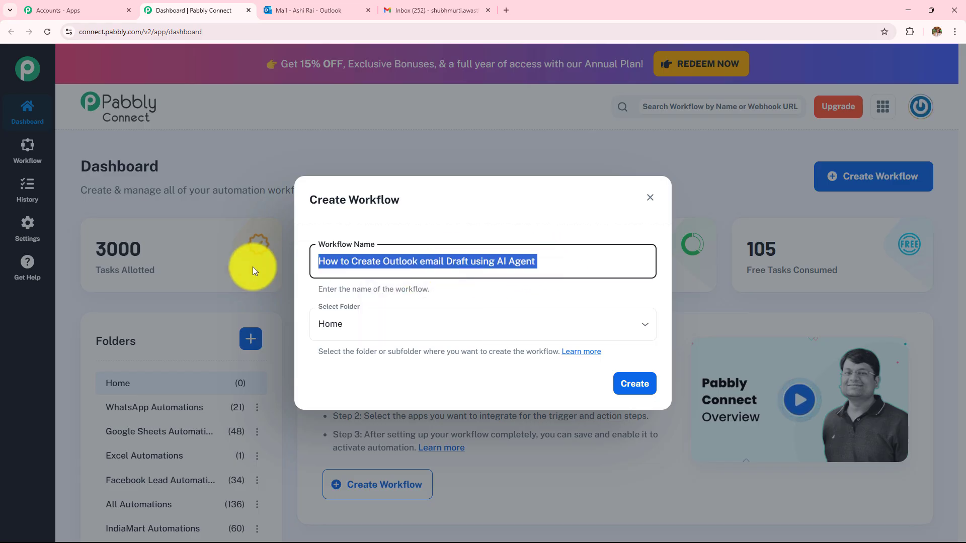
Assign the new workflow to the AI Agent folder and create it.
click(435, 323)
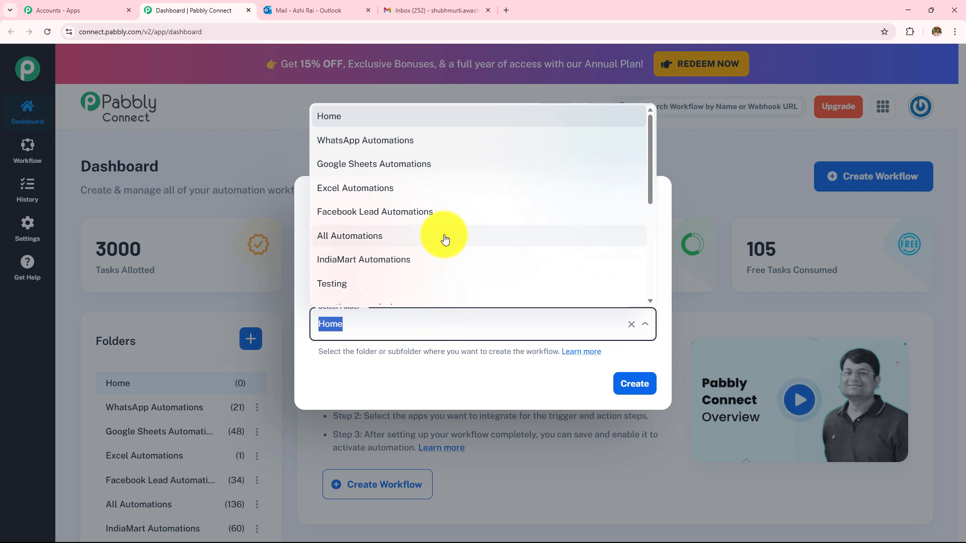
scroll(444, 240, down, 5)
scroll(445, 240, up, 5)
scroll(444, 240, down, 5)
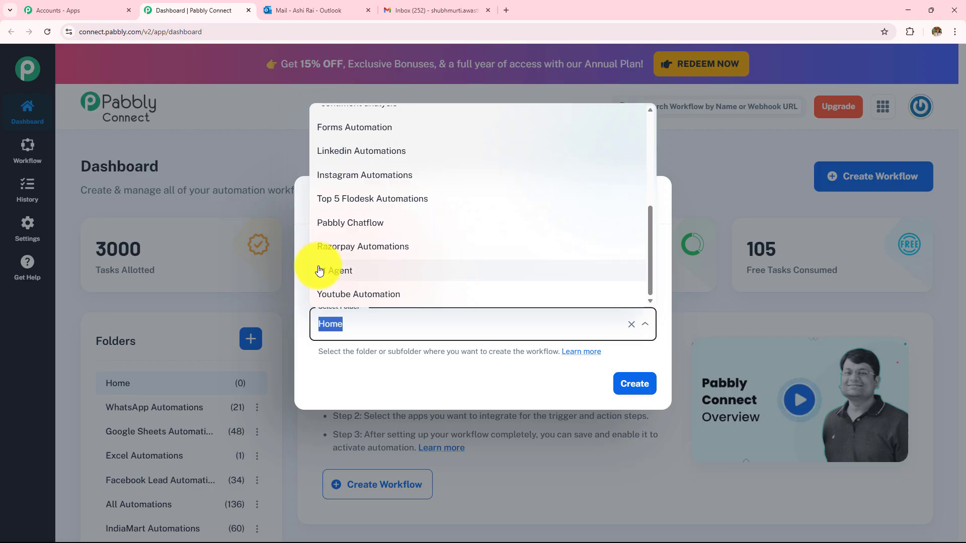
click(342, 273)
click(635, 386)
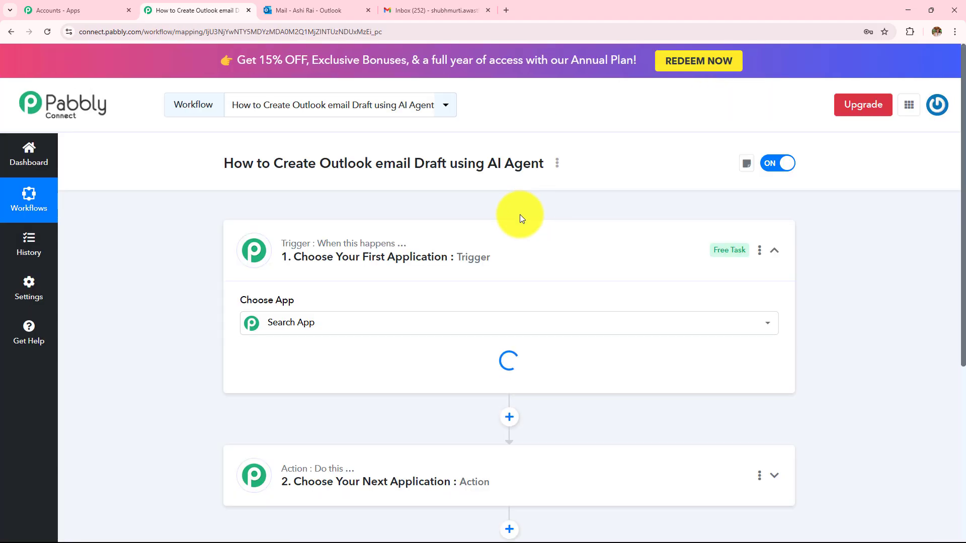
click(491, 260)
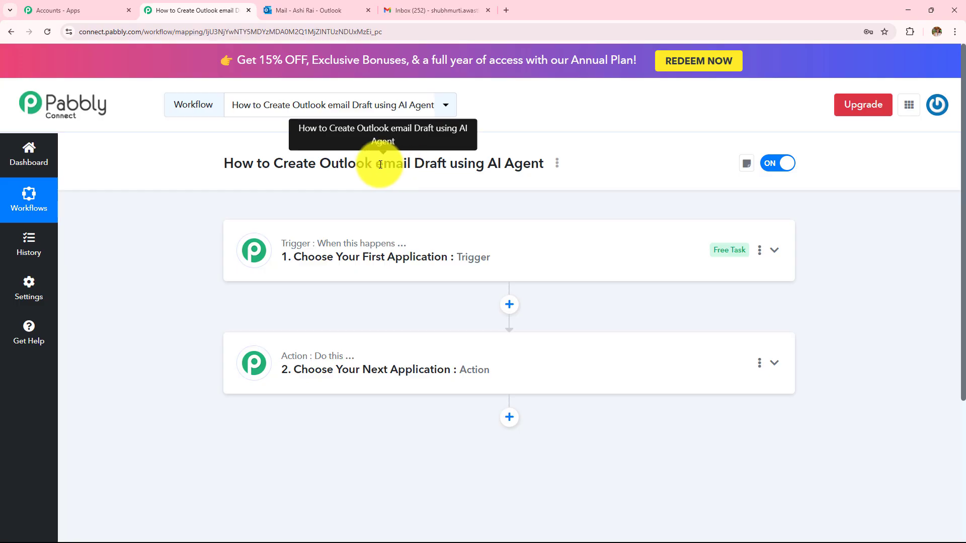
drag(376, 164, 493, 160)
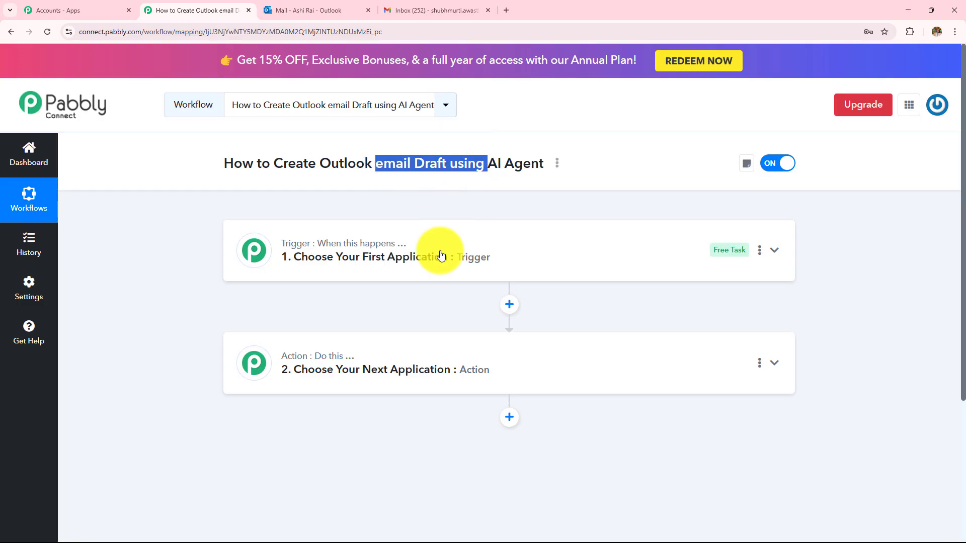
click(347, 254)
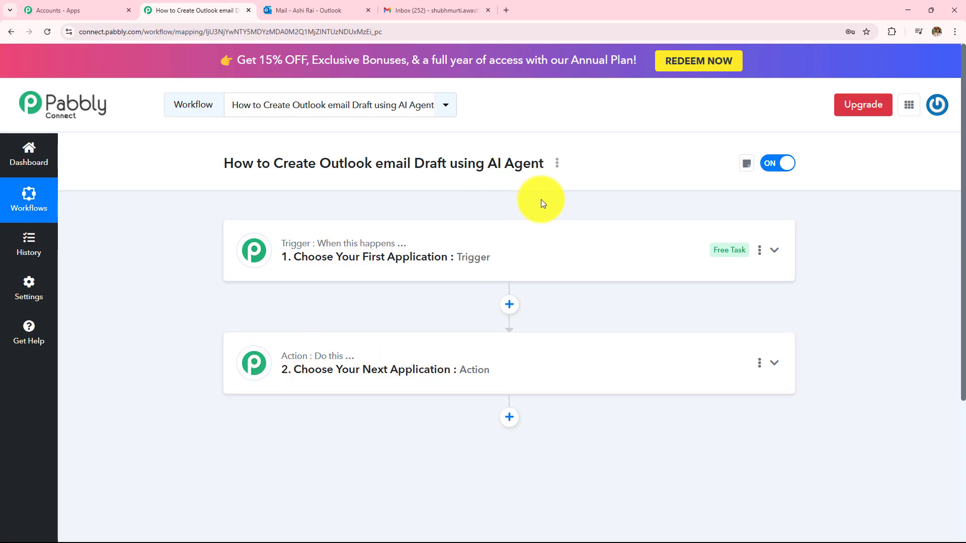
Set the workflow's trigger app to Microsoft Office 365 with New Mail as the trigger event.
click(501, 258)
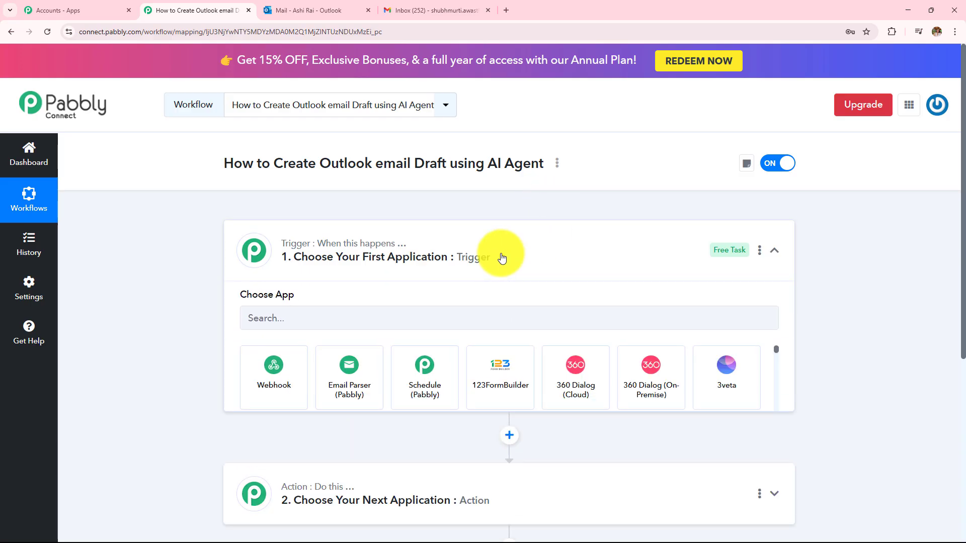
click(325, 323)
text(Micros)
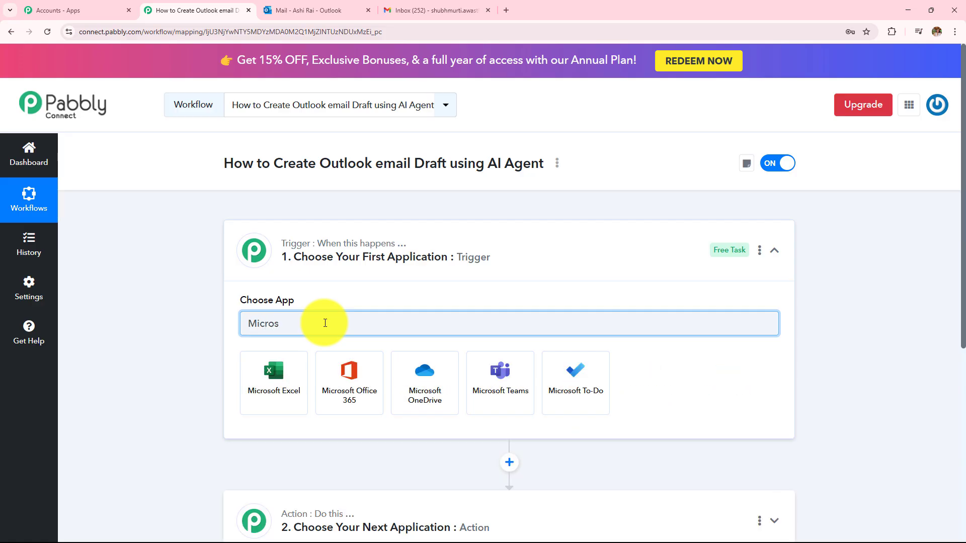
click(362, 385)
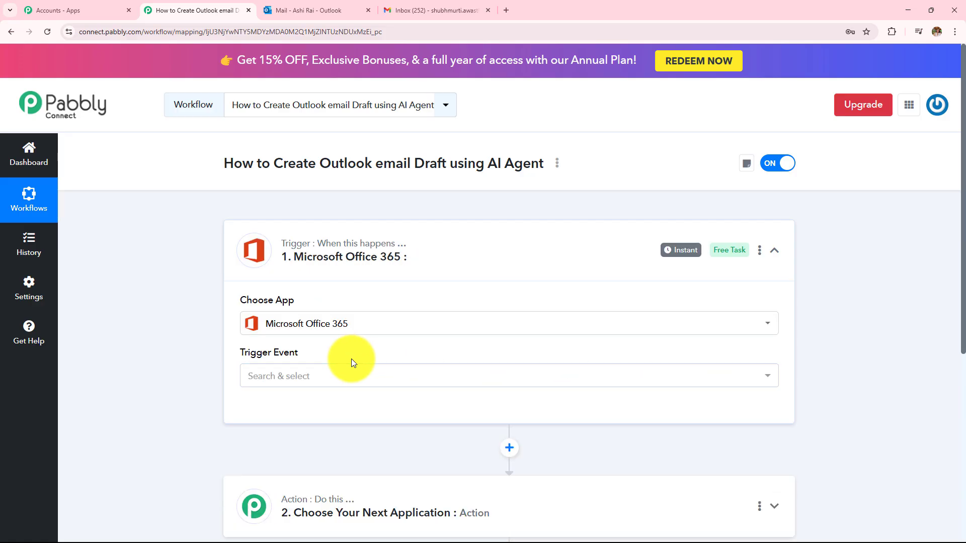
click(332, 382)
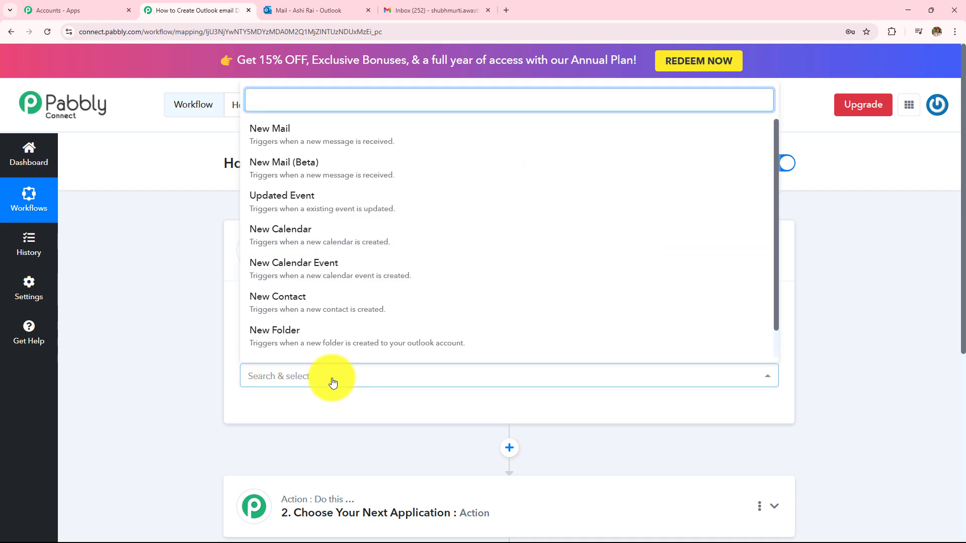
click(308, 133)
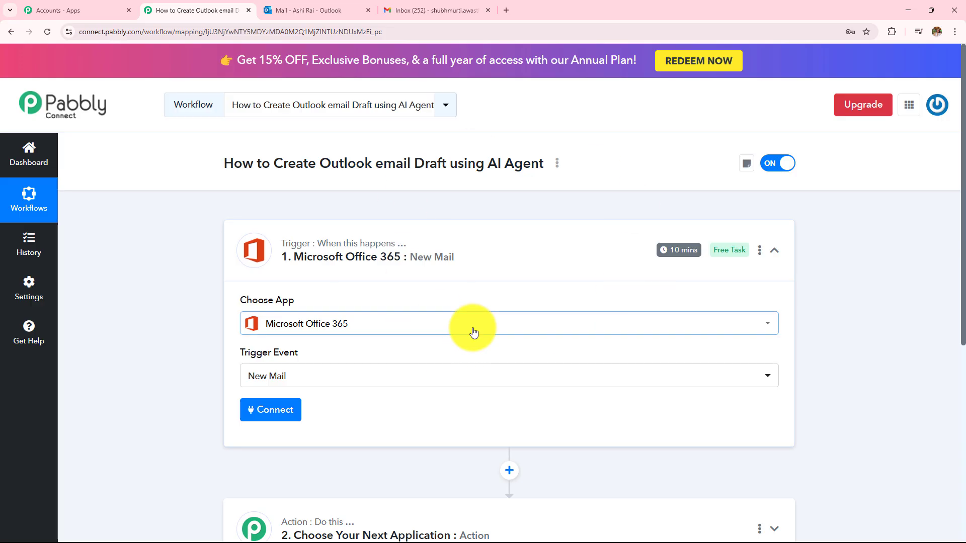
Connect the trigger through a new Microsoft Office 365 connection and accept the permissions requested for Pabbly Connect.
scroll(476, 281, down, 2)
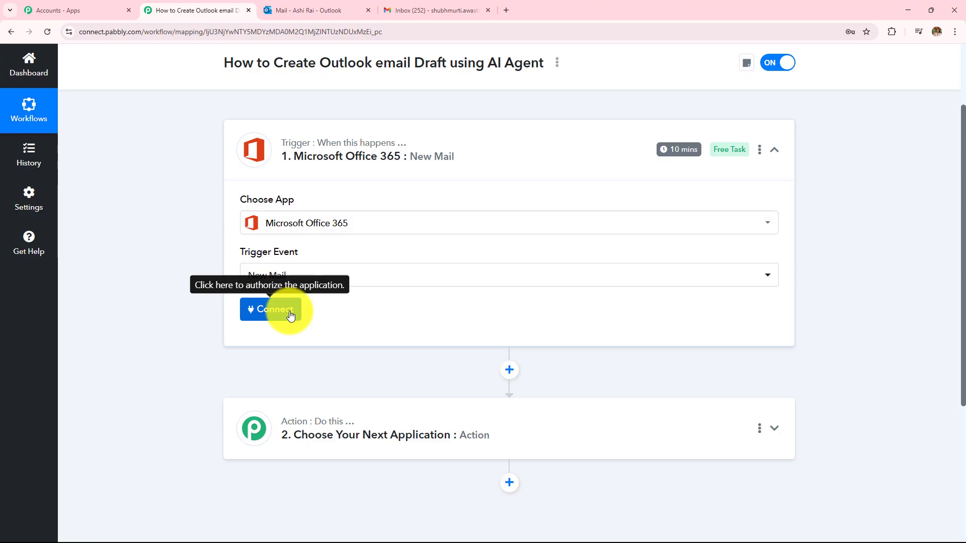
click(291, 315)
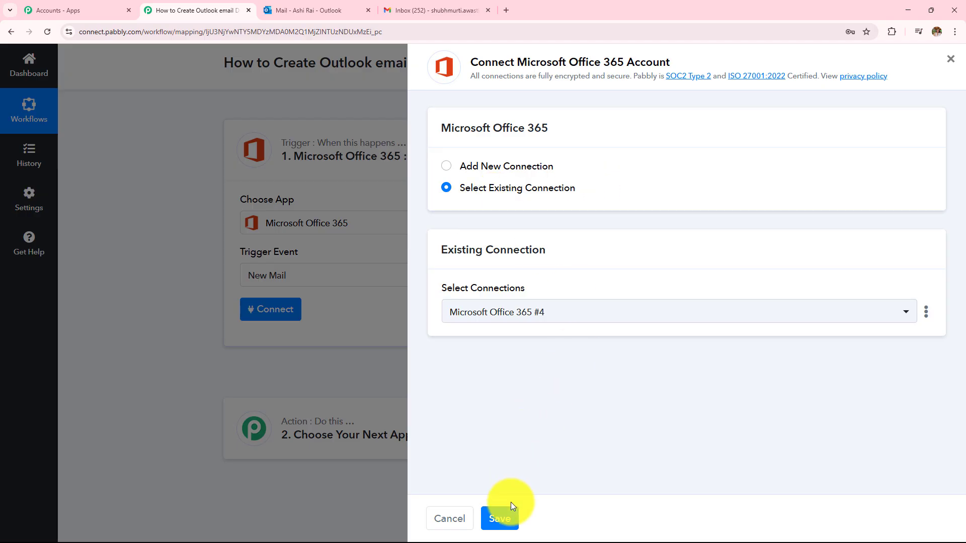
click(447, 168)
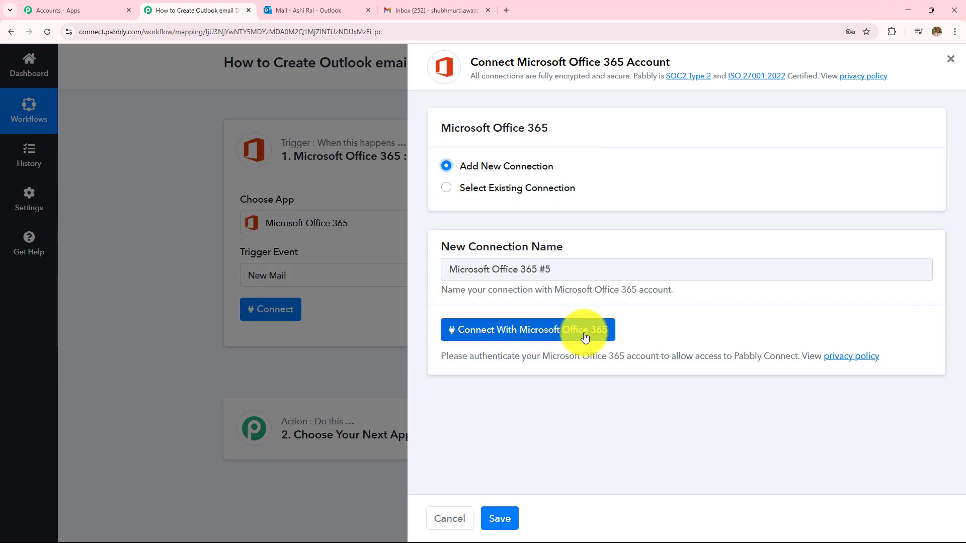
click(478, 336)
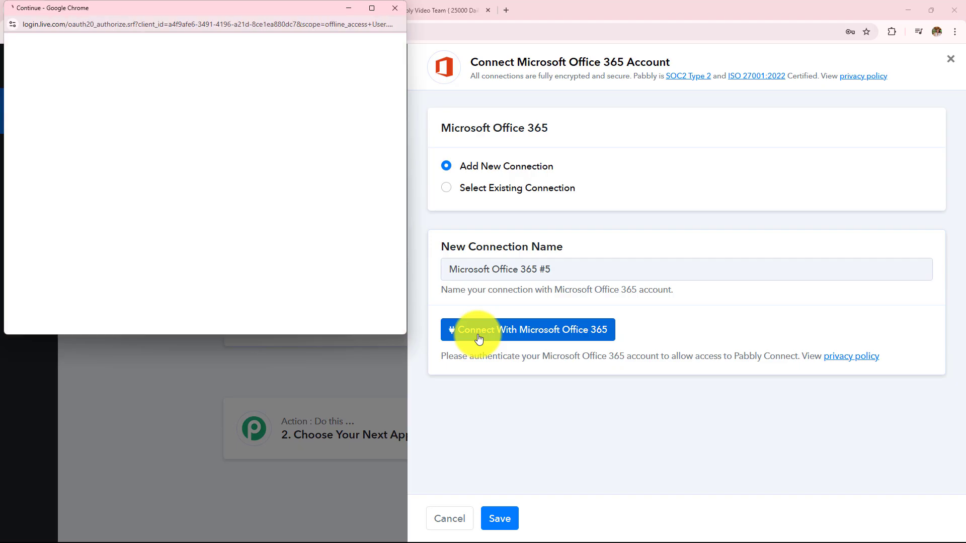
scroll(337, 211, down, 10)
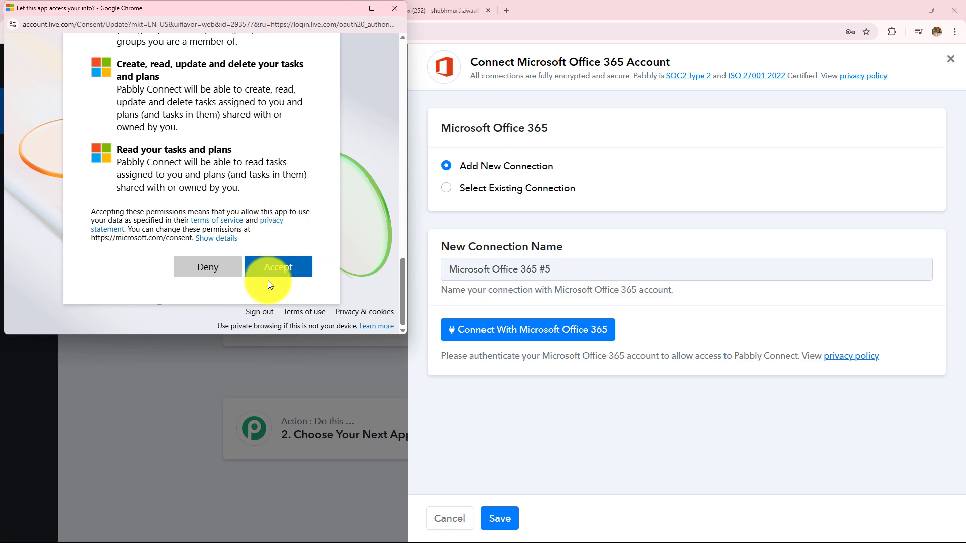
click(295, 273)
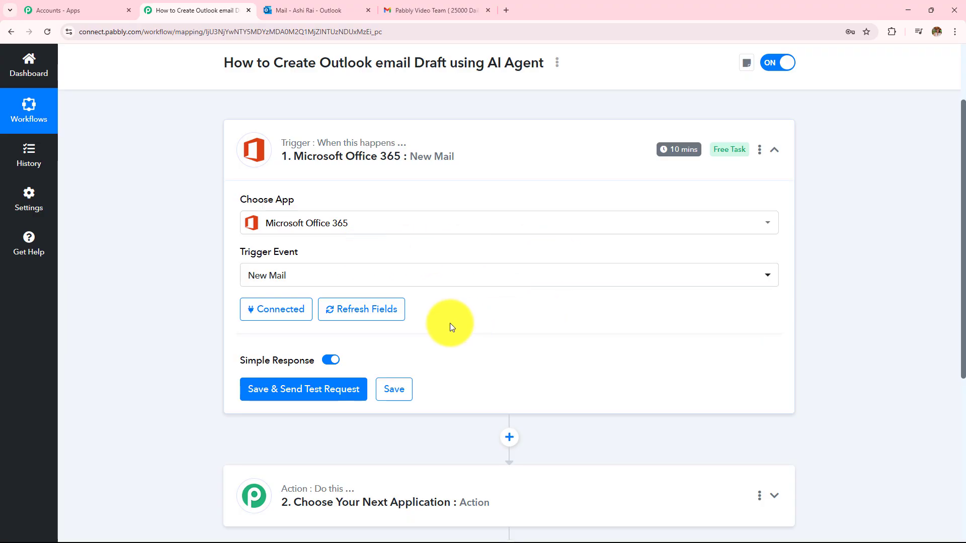
Switch to Gmail and send the Outlook address an email titled "Automation Help" requesting an automation that responds to Facebook Page comments.
click(297, 10)
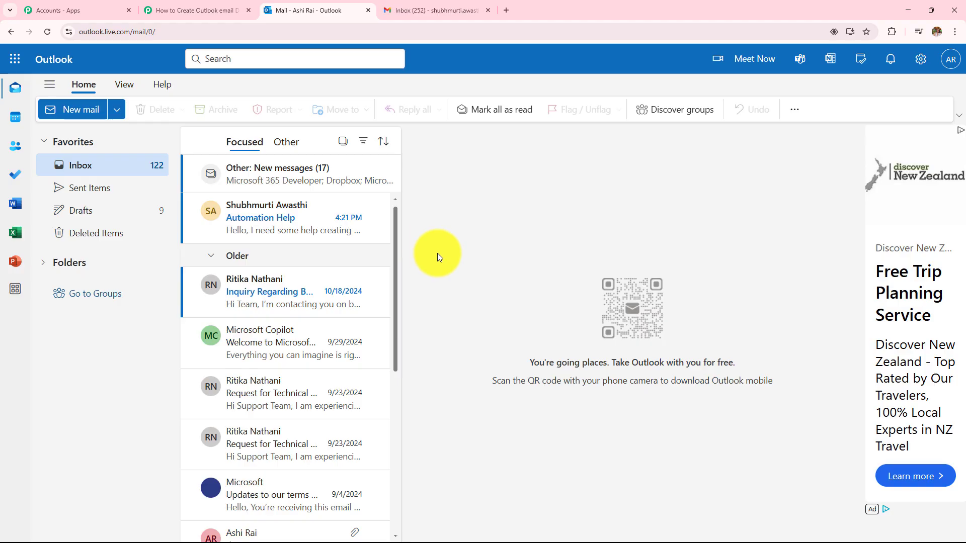
click(432, 7)
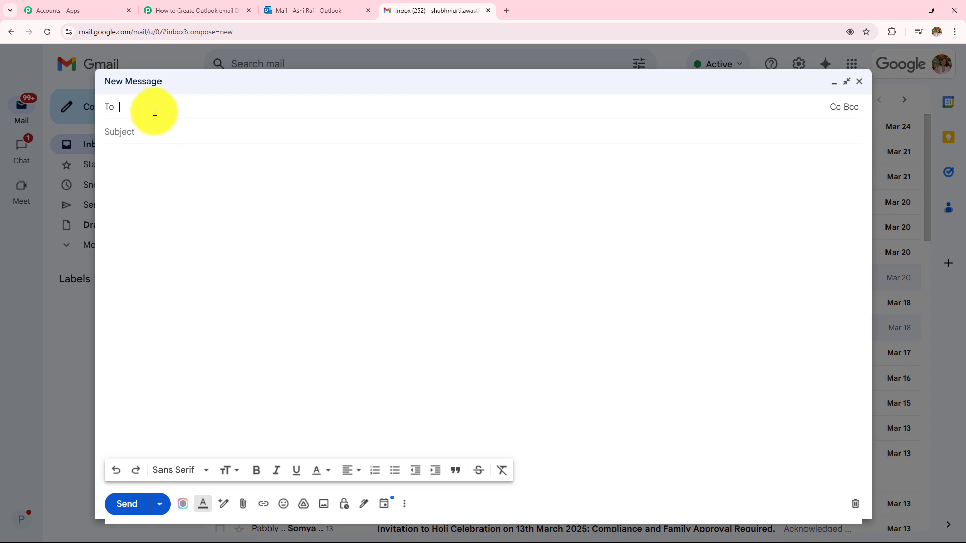
click(149, 173)
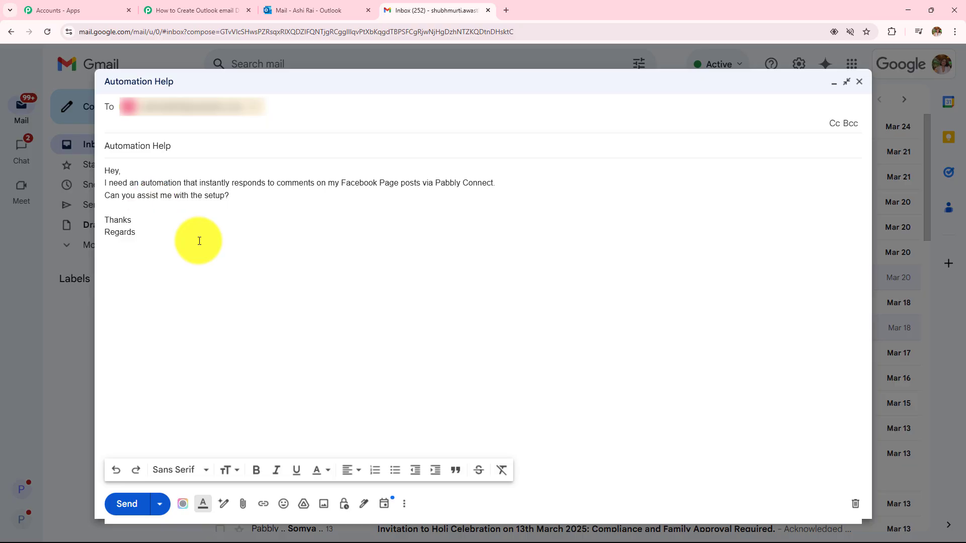
click(127, 504)
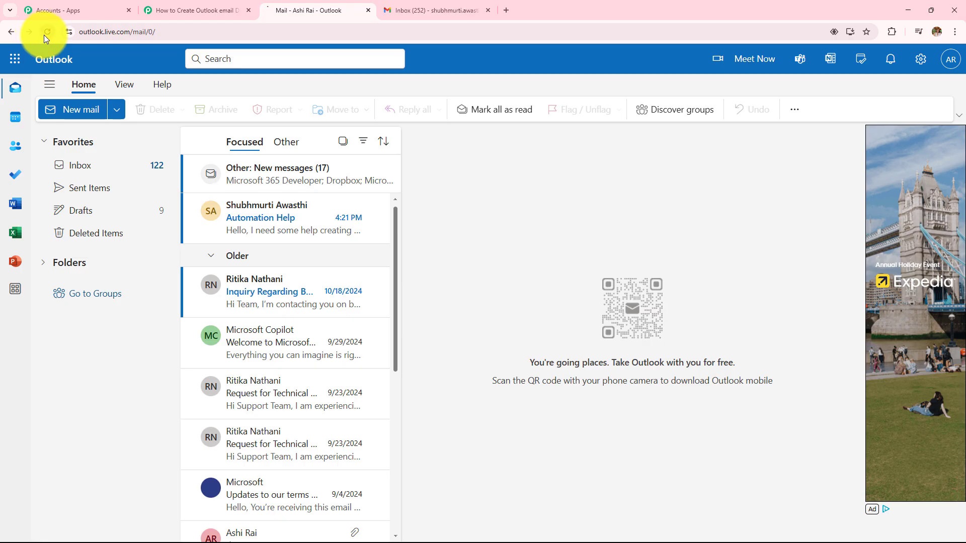
Refresh the Outlook inbox and open the newest "Automation Help" email.
click(45, 33)
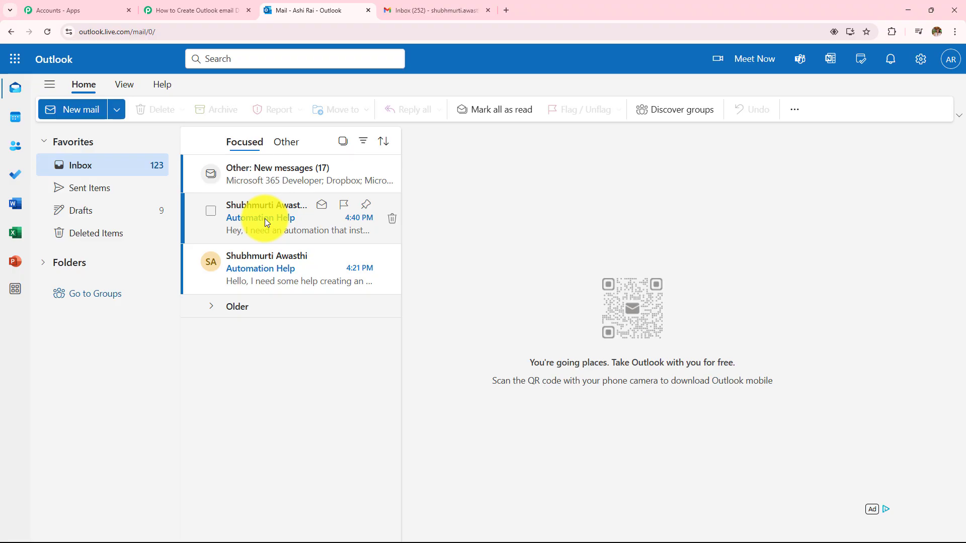
click(265, 220)
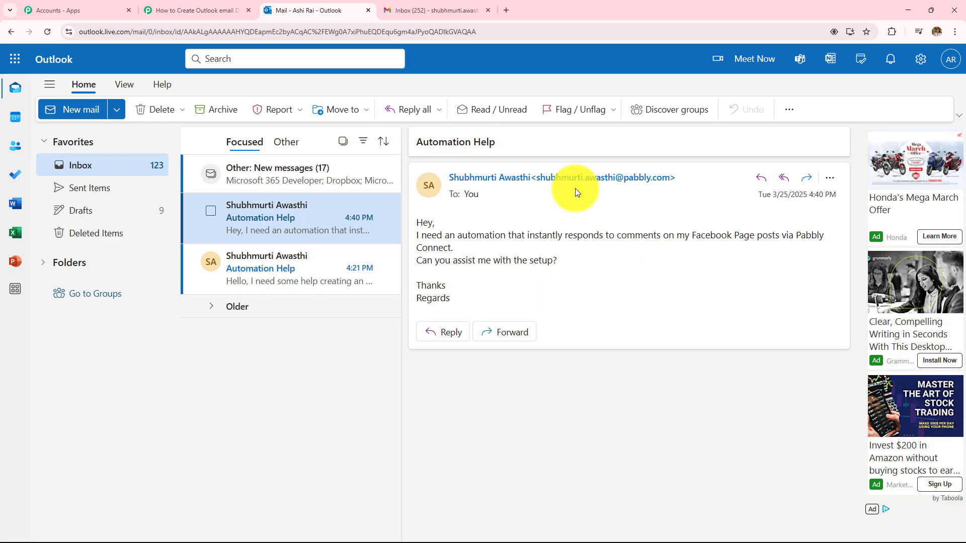
Return to the Pabbly Connect workflow and save the New Mail trigger with a test request to capture the email.
click(221, 10)
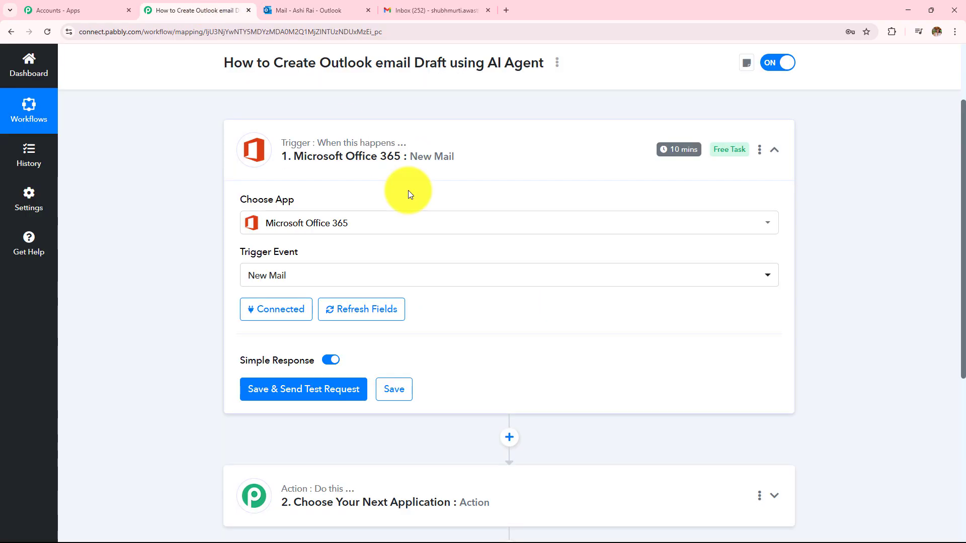
scroll(408, 190, down, 3)
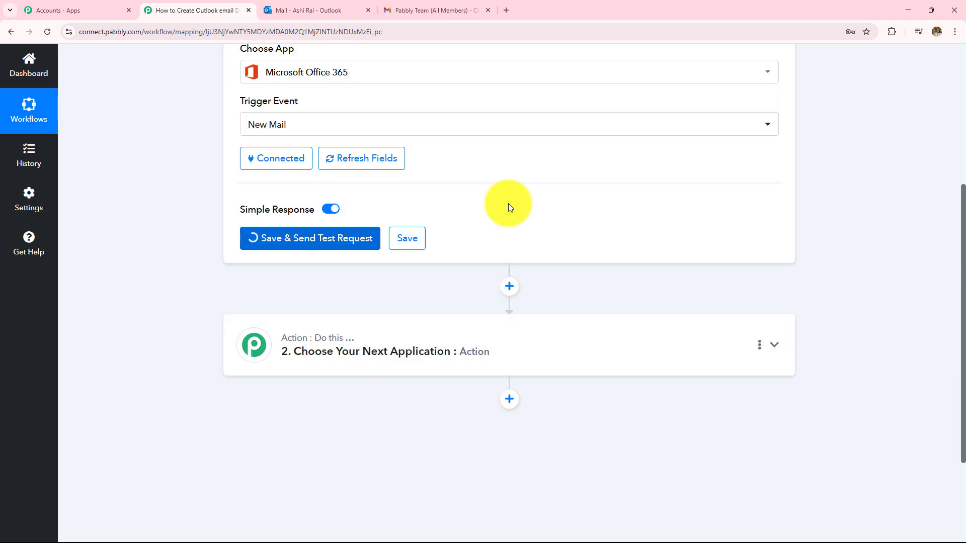
scroll(862, 165, down, 3)
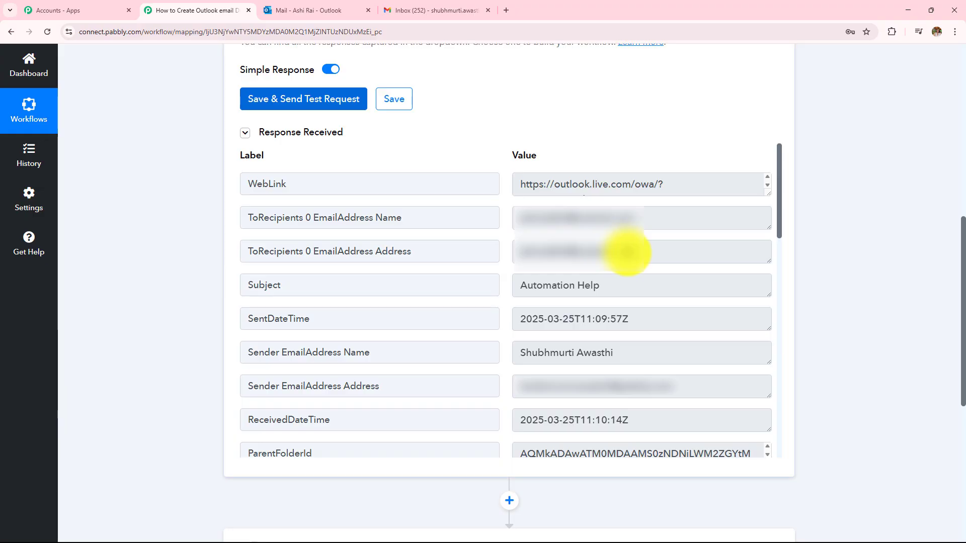
Examine the trigger's captured response for the recipient, sender address and body preview, and review the trigger setup.
drag(647, 218, 439, 228)
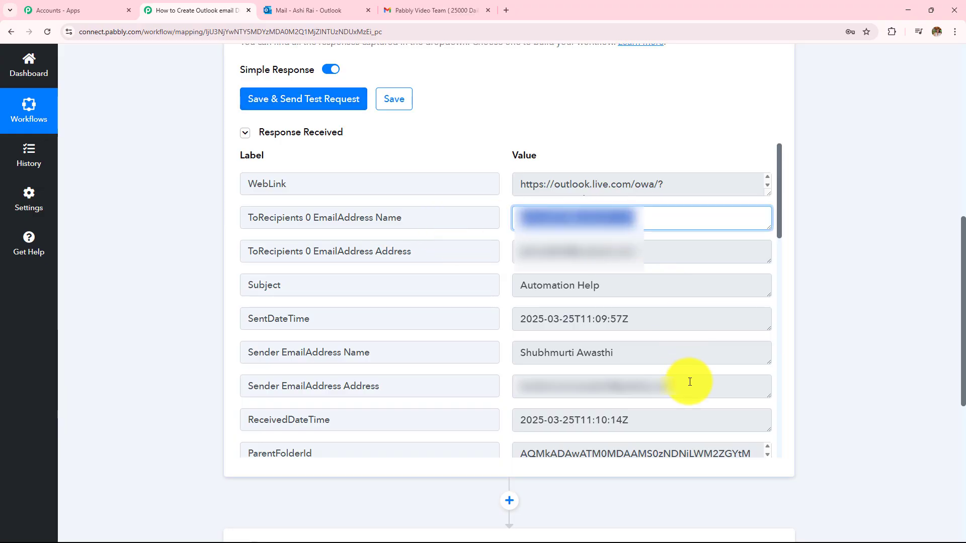
drag(690, 382, 437, 383)
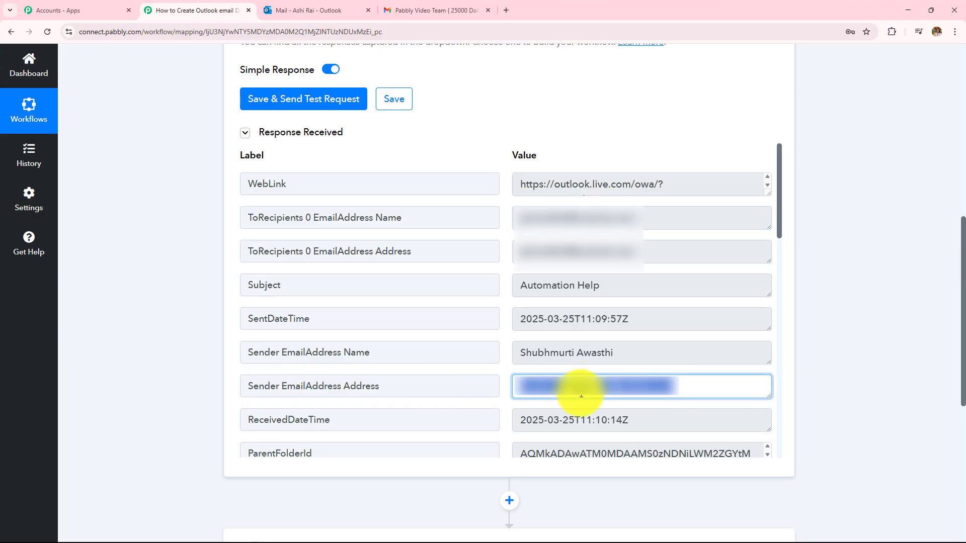
scroll(679, 254, down, 10)
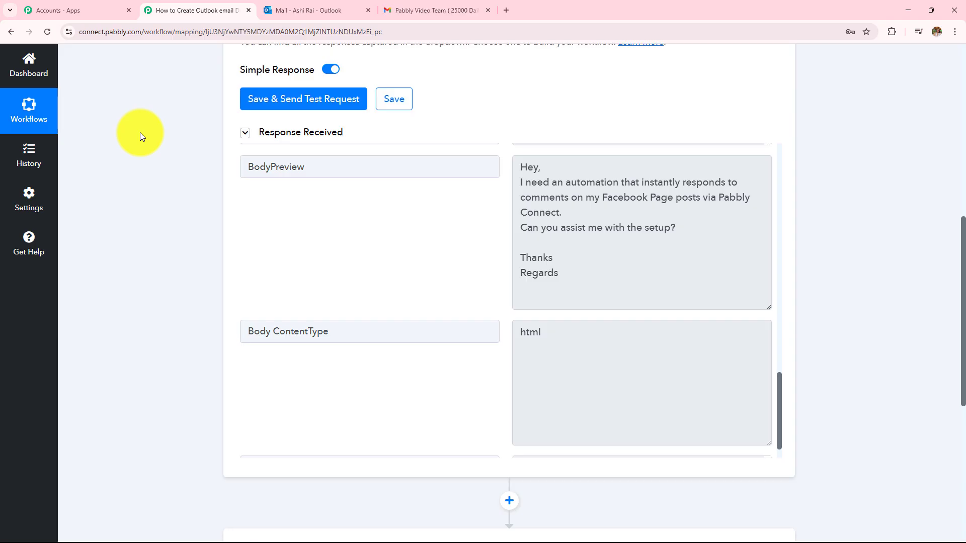
scroll(140, 132, up, 3)
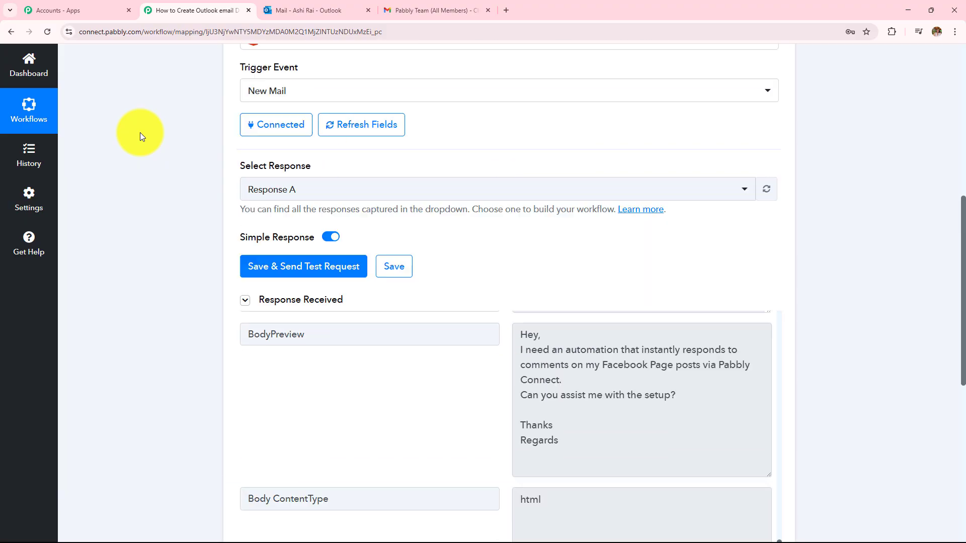
scroll(140, 131, up, 4)
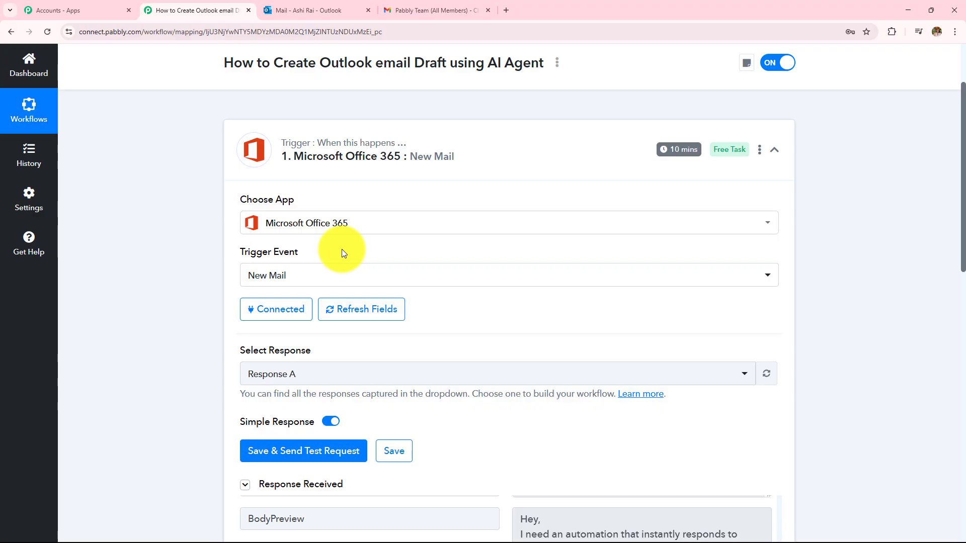
click(339, 221)
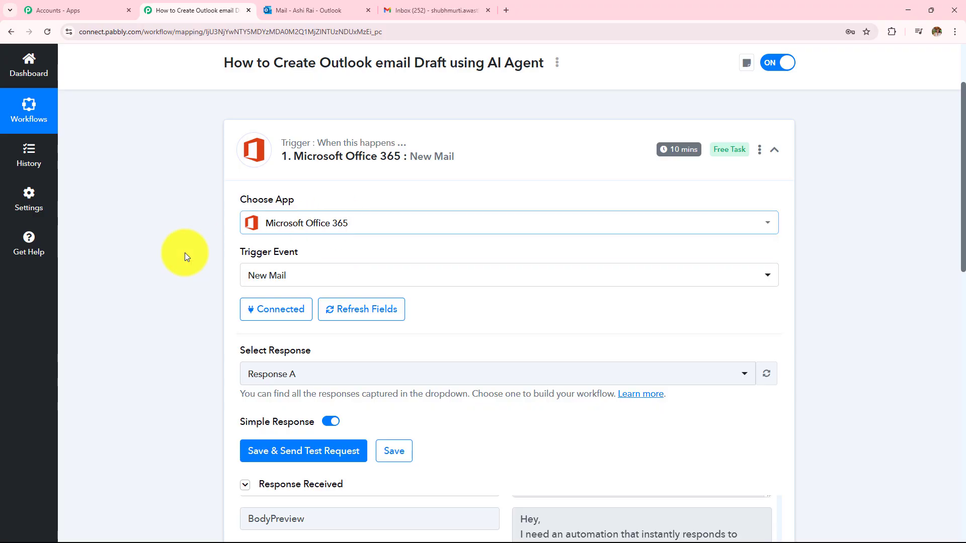
scroll(134, 262, down, 9)
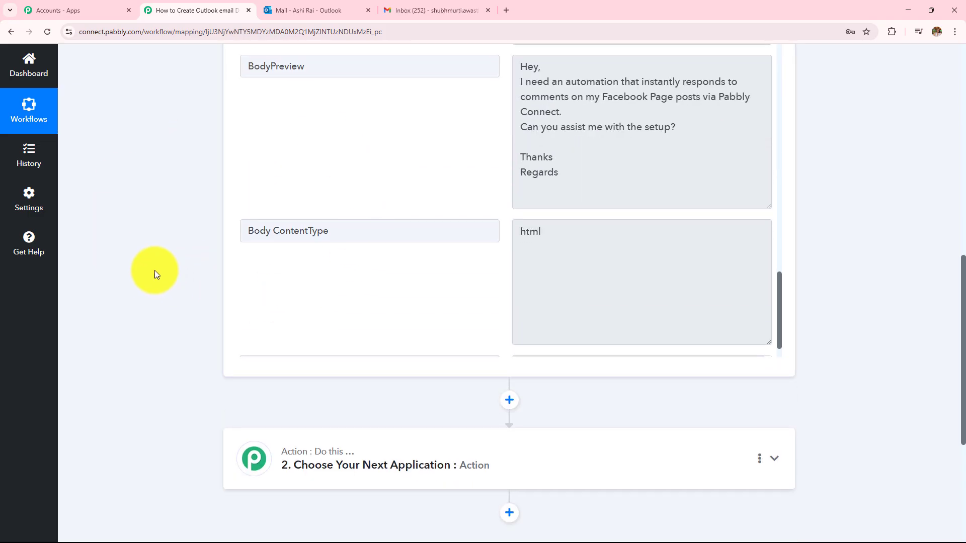
scroll(144, 267, down, 4)
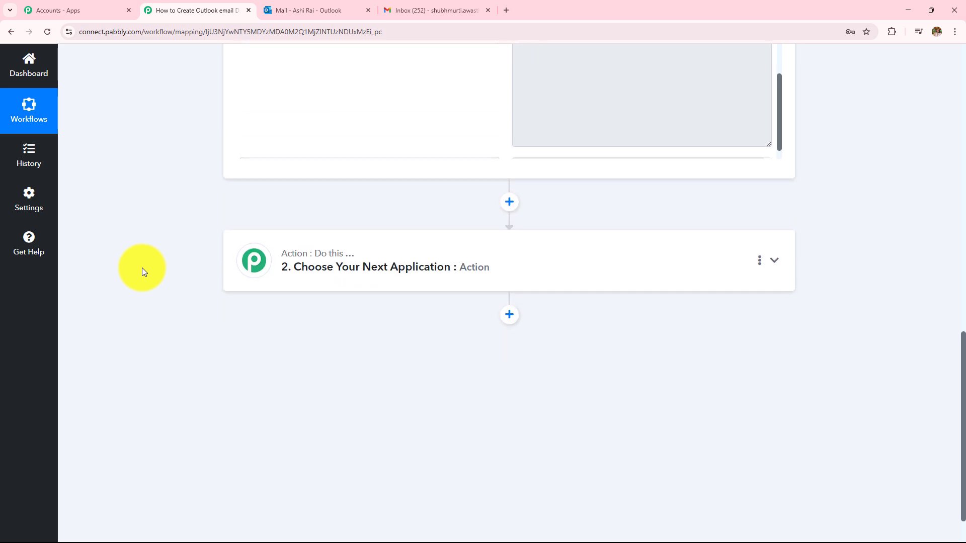
scroll(142, 268, up, 13)
scroll(141, 268, up, 1)
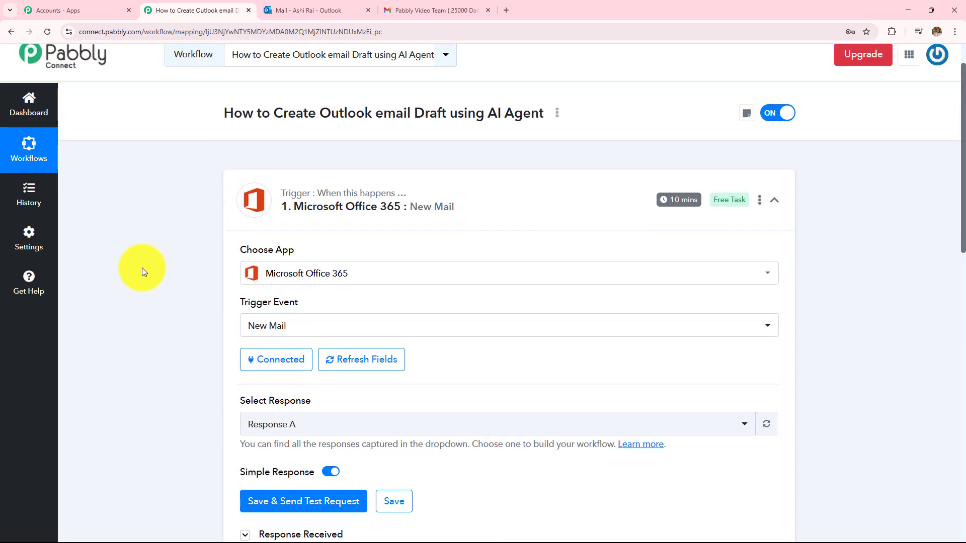
Set the action app to OpenAI (ChatGPT, DALL-E, Whisper) with ChatGPT as the action event, and open its connection settings.
scroll(141, 267, down, 14)
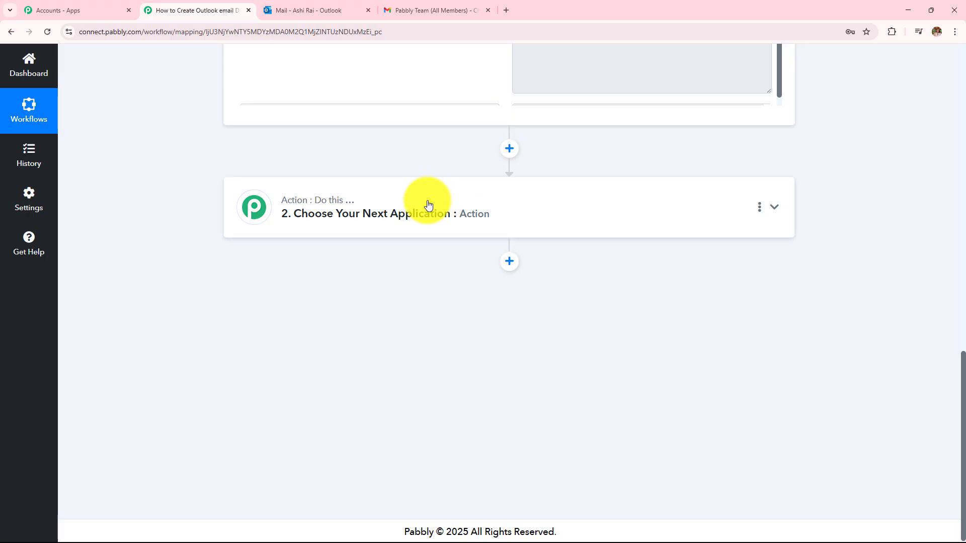
click(428, 204)
click(431, 253)
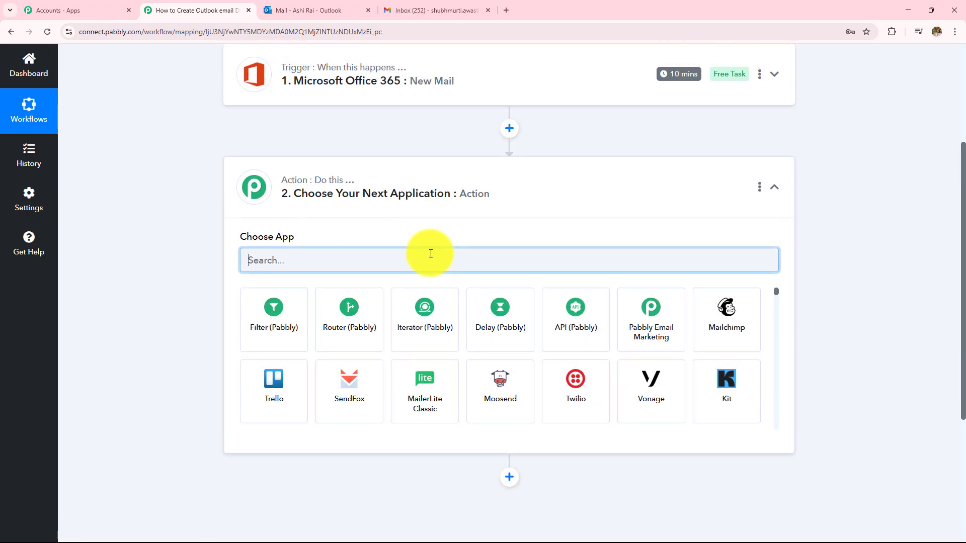
text(Open)
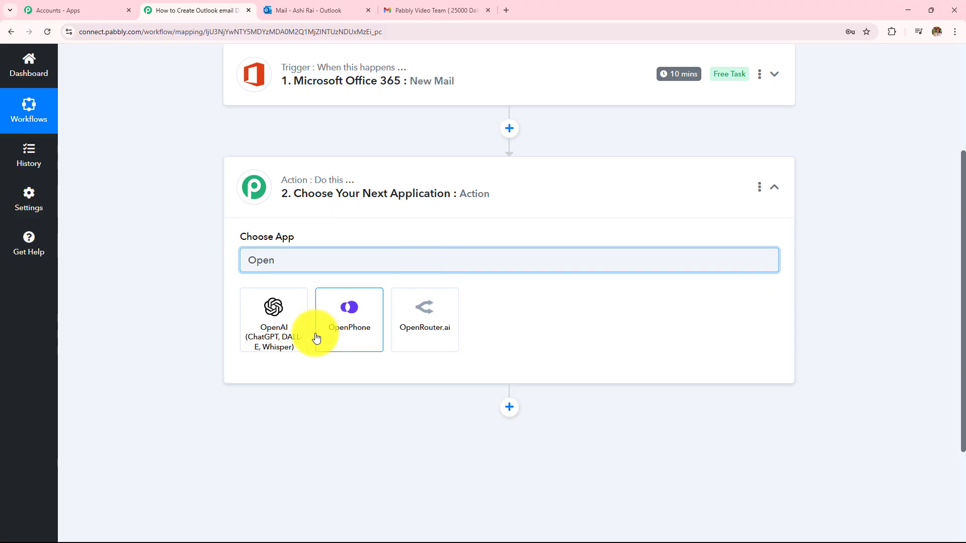
click(275, 325)
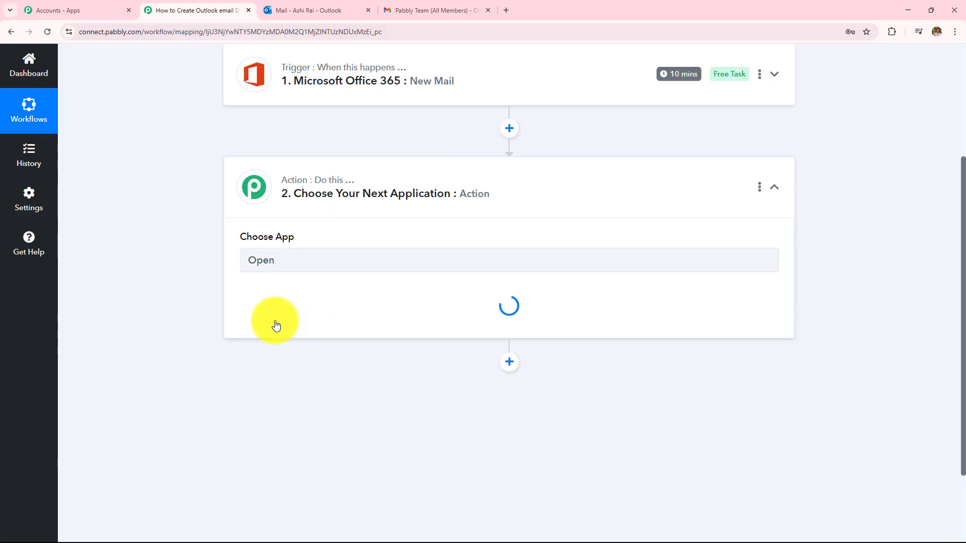
click(297, 315)
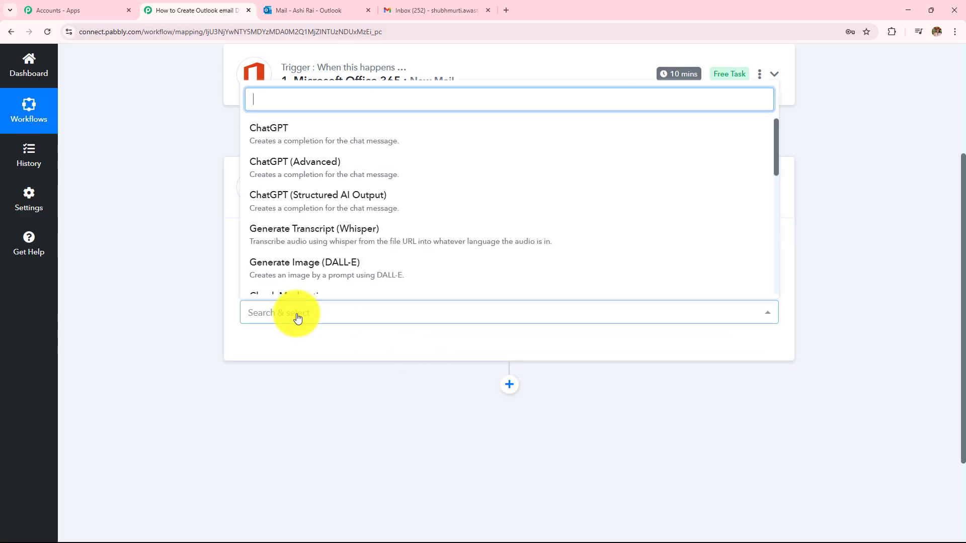
click(289, 137)
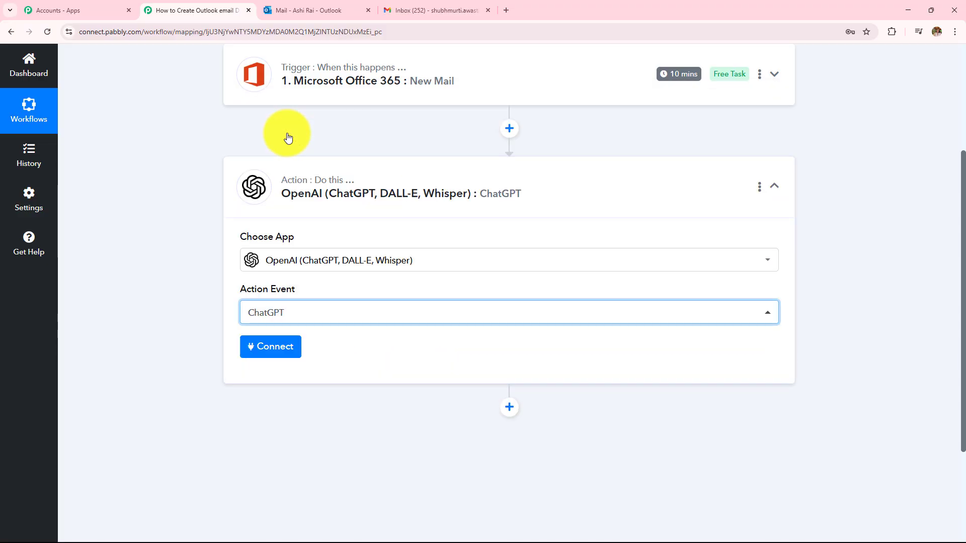
click(266, 358)
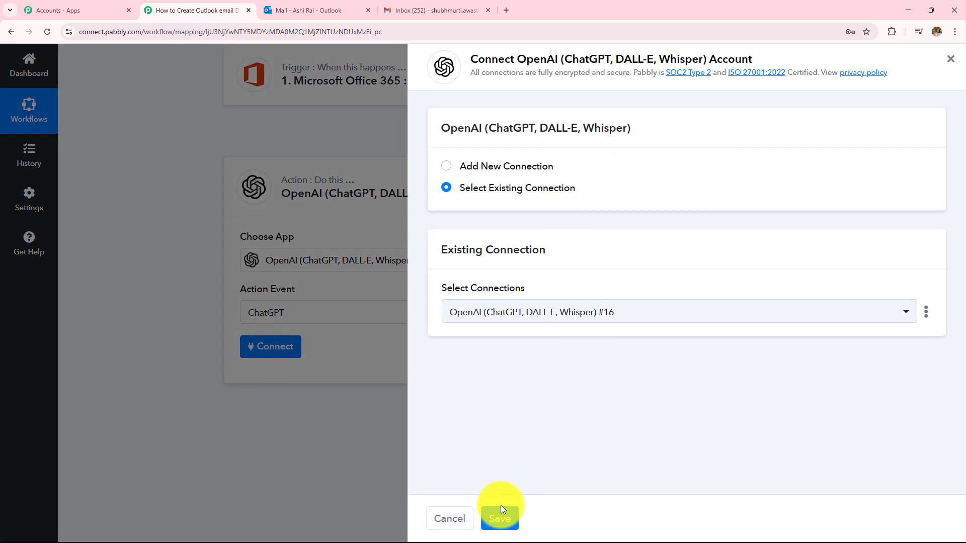
Try adding a new OpenAI connection, filling in a secret key request named "Test" on the OpenAI API keys page.
click(445, 167)
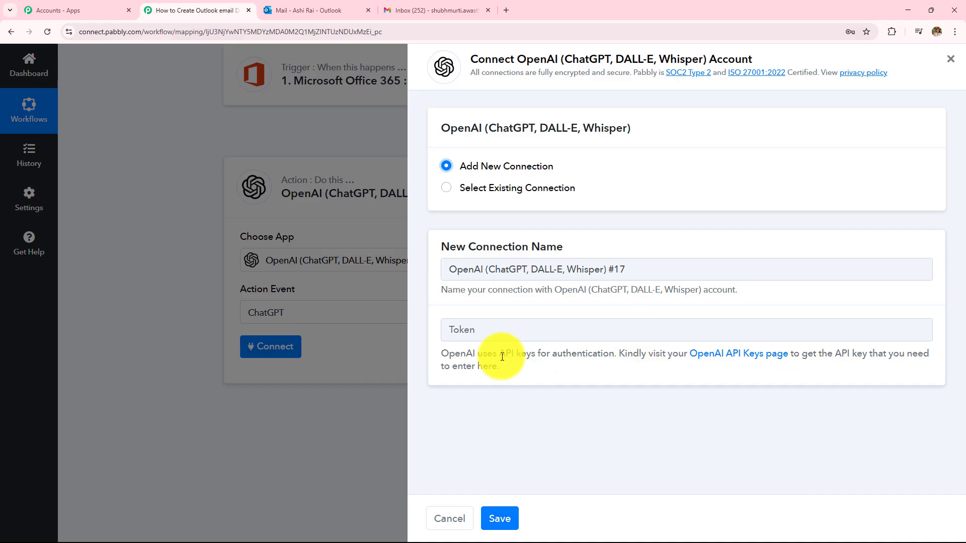
drag(441, 357, 566, 375)
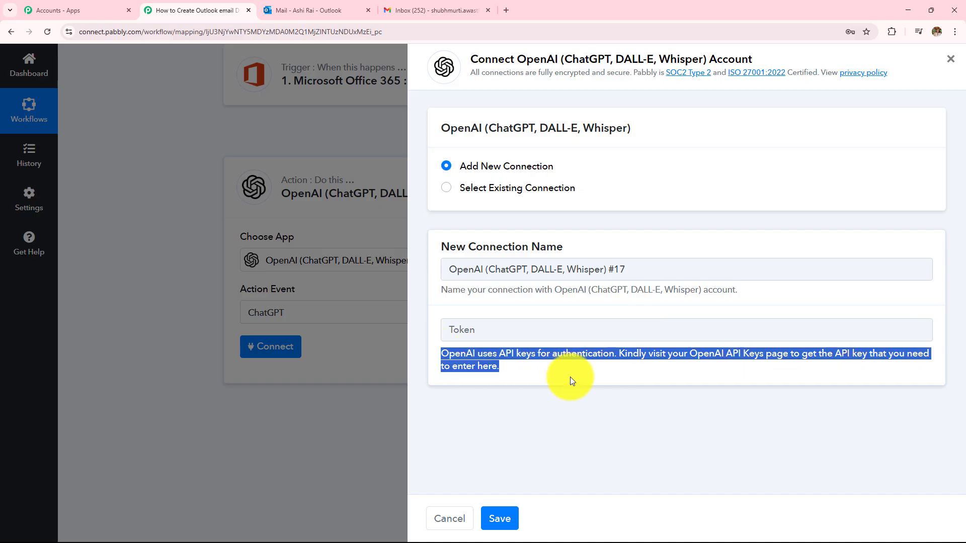
click(570, 376)
click(713, 356)
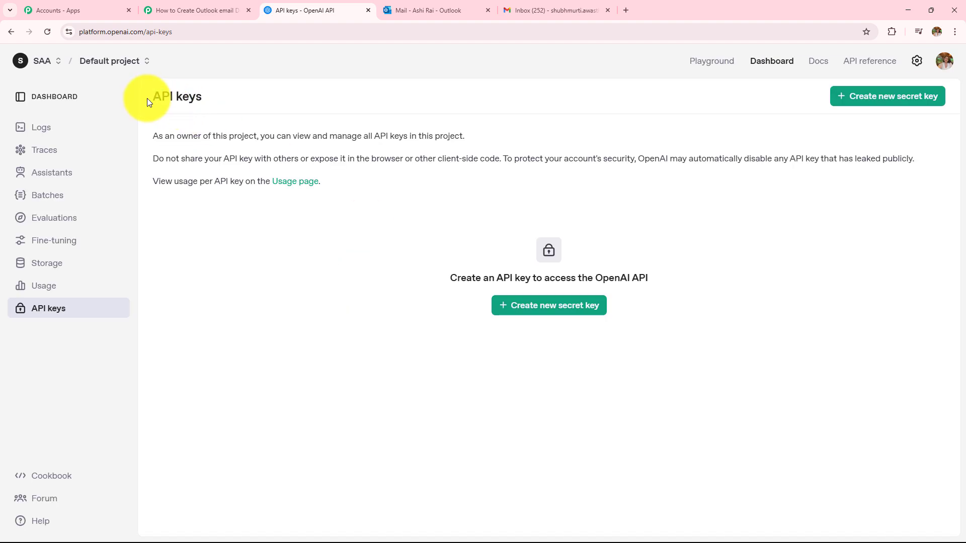
drag(146, 98, 291, 99)
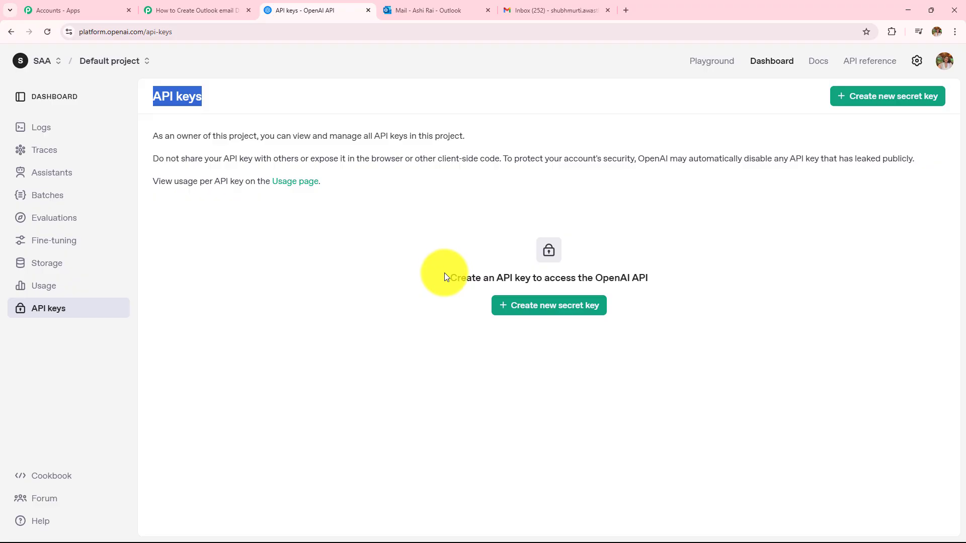
click(526, 314)
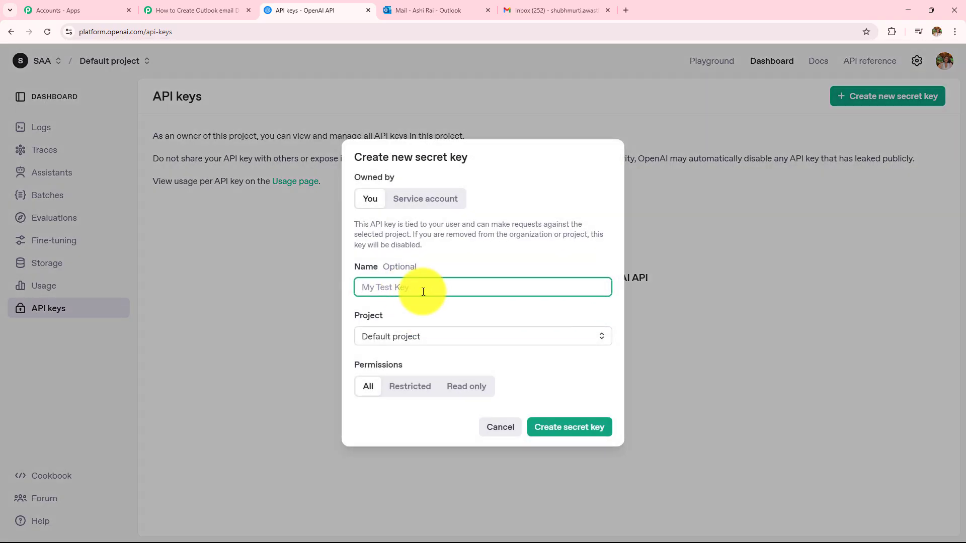
text(Test)
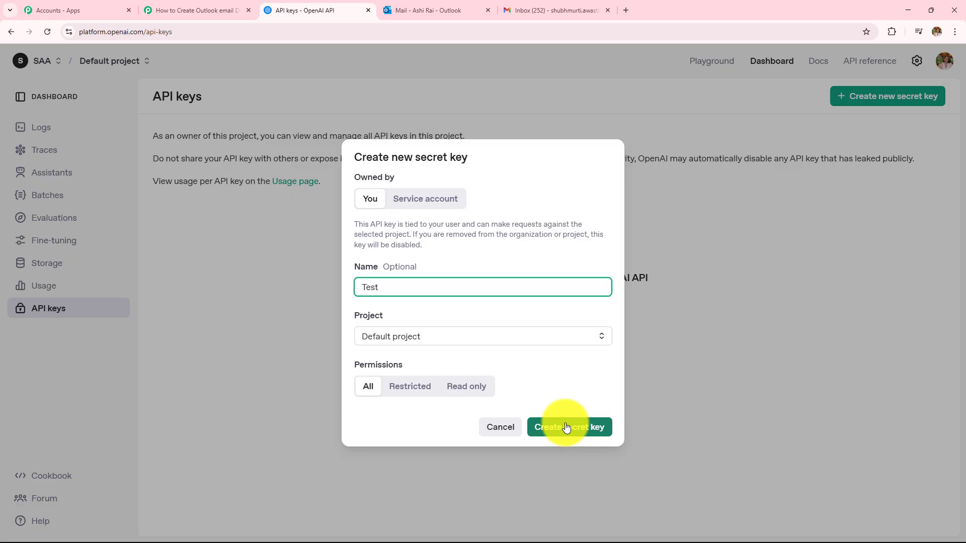
click(172, 8)
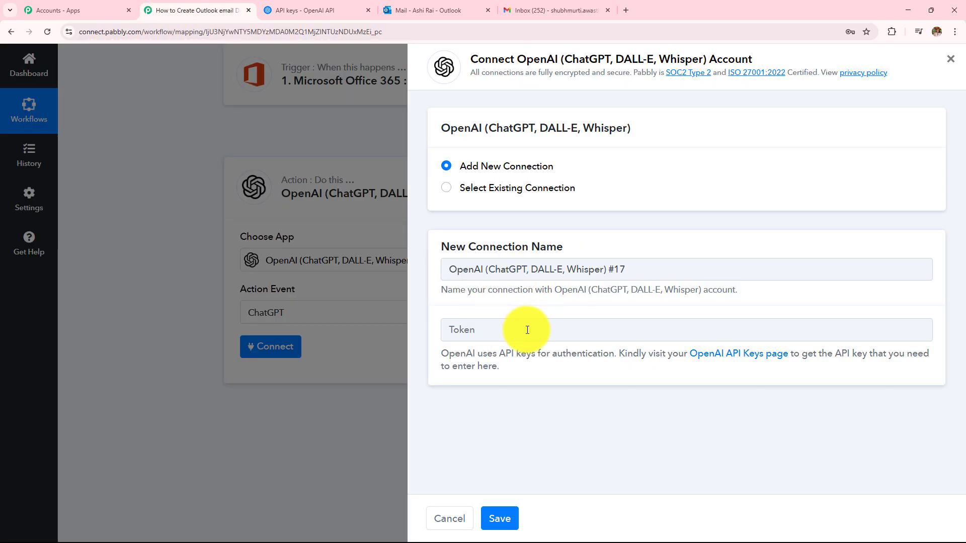
Connect the ChatGPT action through the existing connection OpenAI (ChatGPT, DALL-E, Whisper) #16.
click(446, 189)
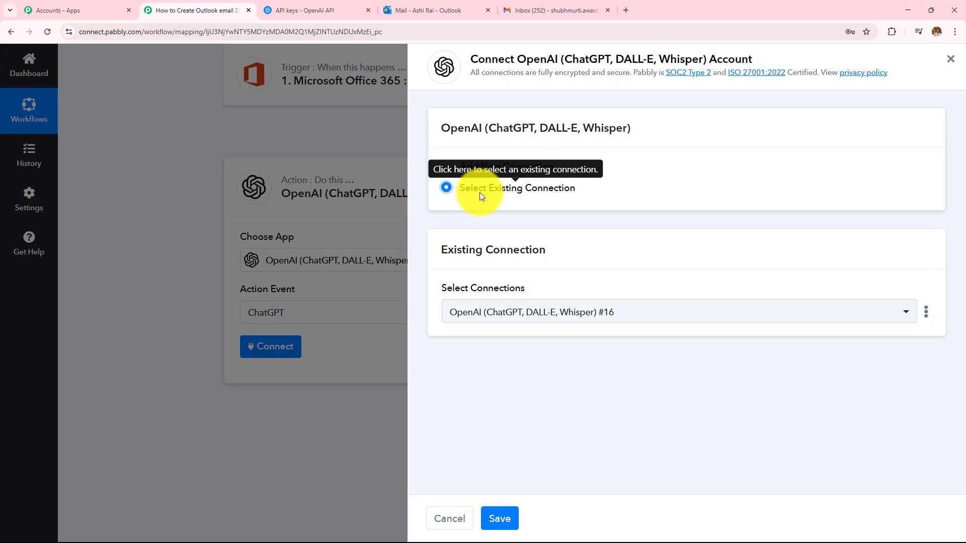
click(506, 520)
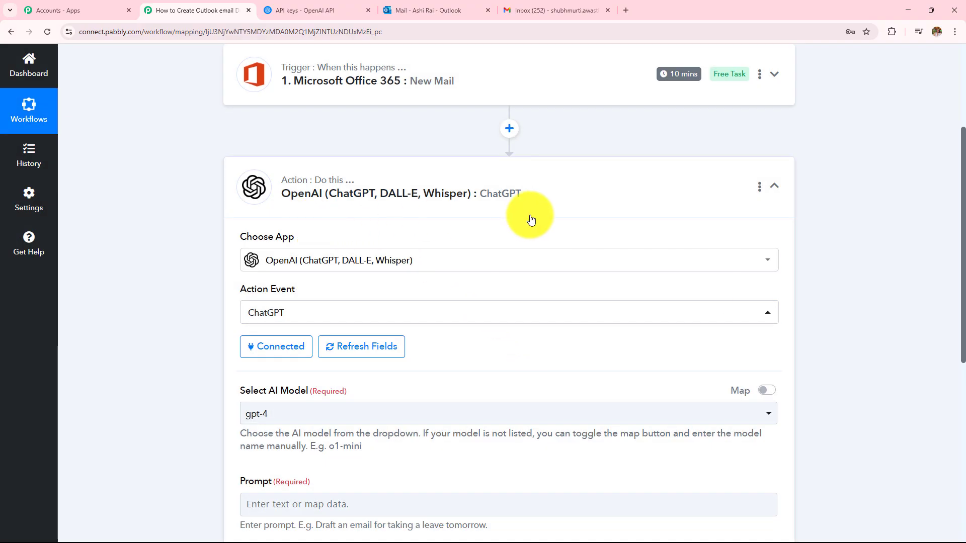
scroll(536, 278, down, 4)
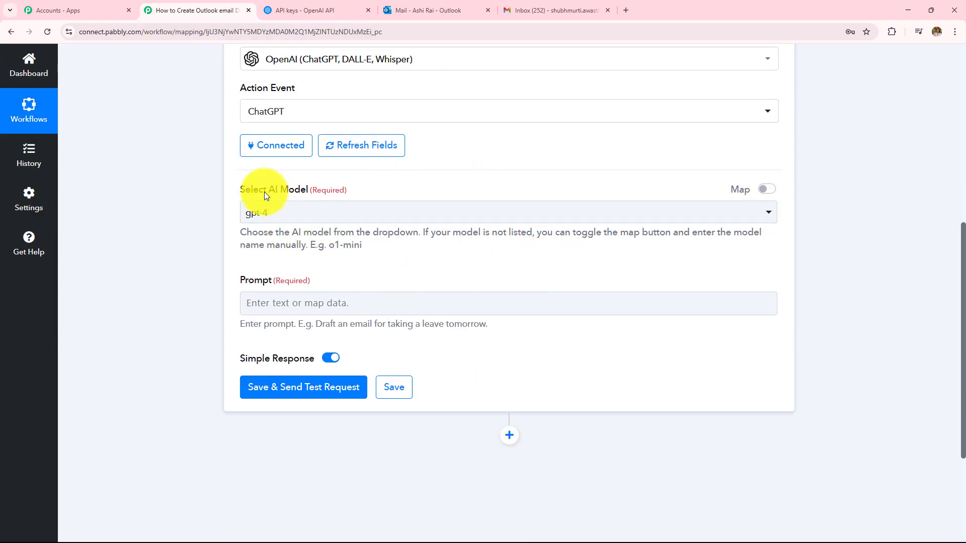
Set the ChatGPT action's AI model to gpt-4o-mini.
drag(264, 192, 357, 191)
drag(241, 279, 376, 267)
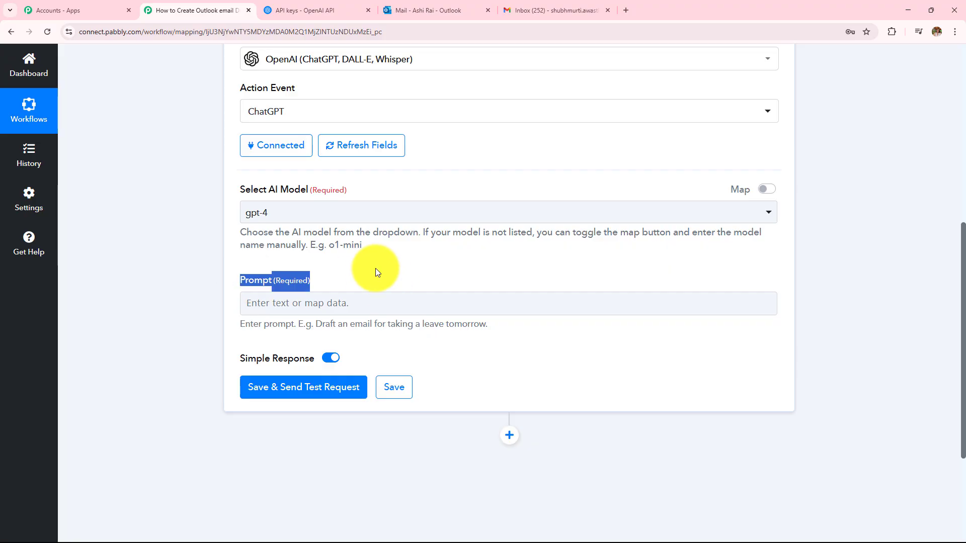
click(322, 218)
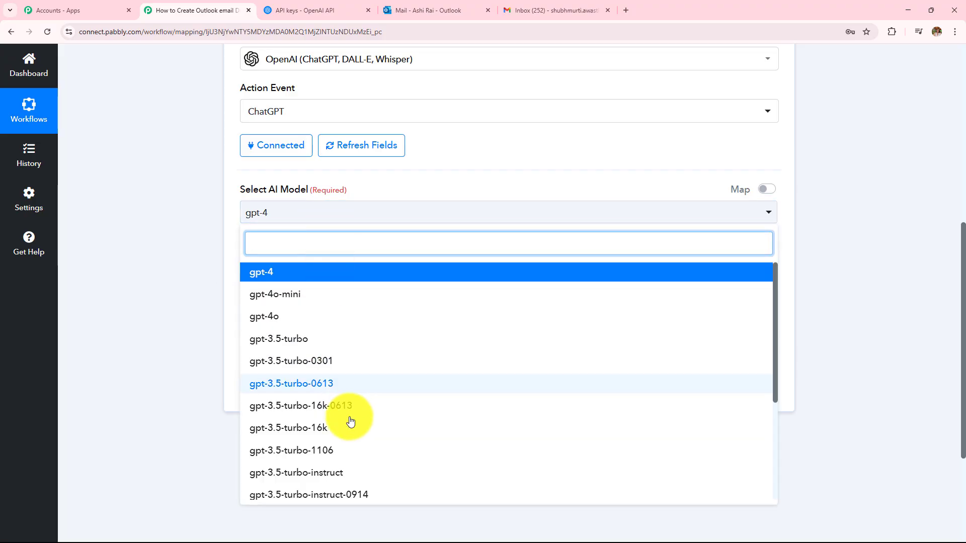
click(325, 296)
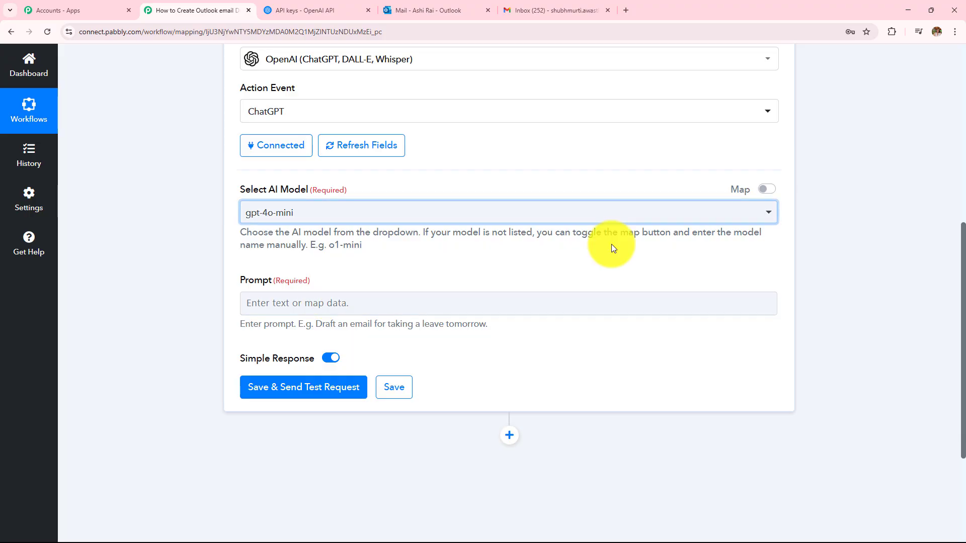
click(767, 189)
drag(322, 213, 214, 222)
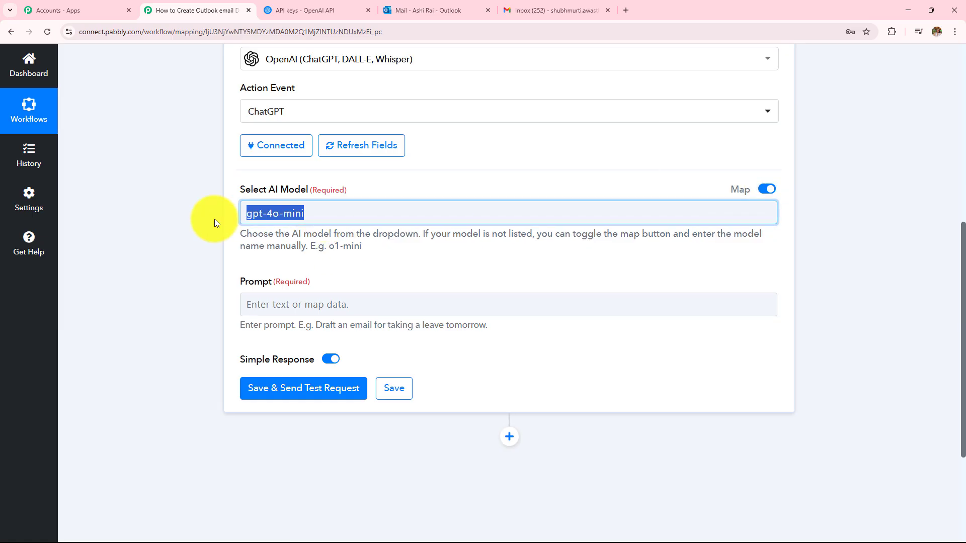
key(BackSpace)
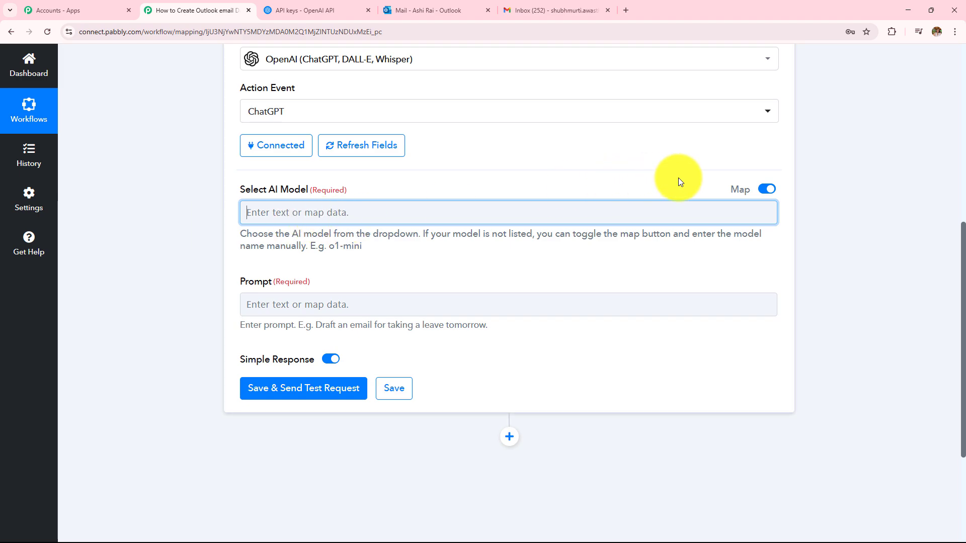
click(767, 189)
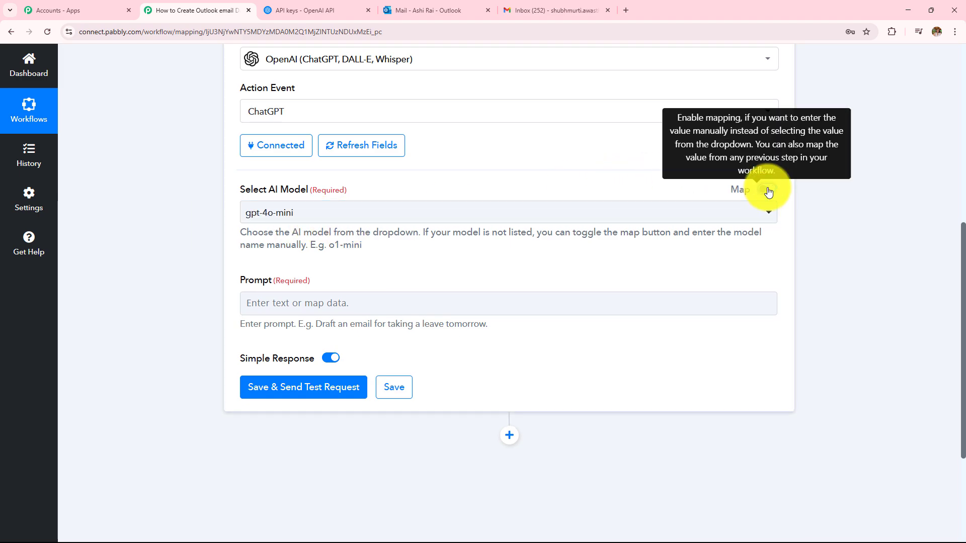
click(358, 215)
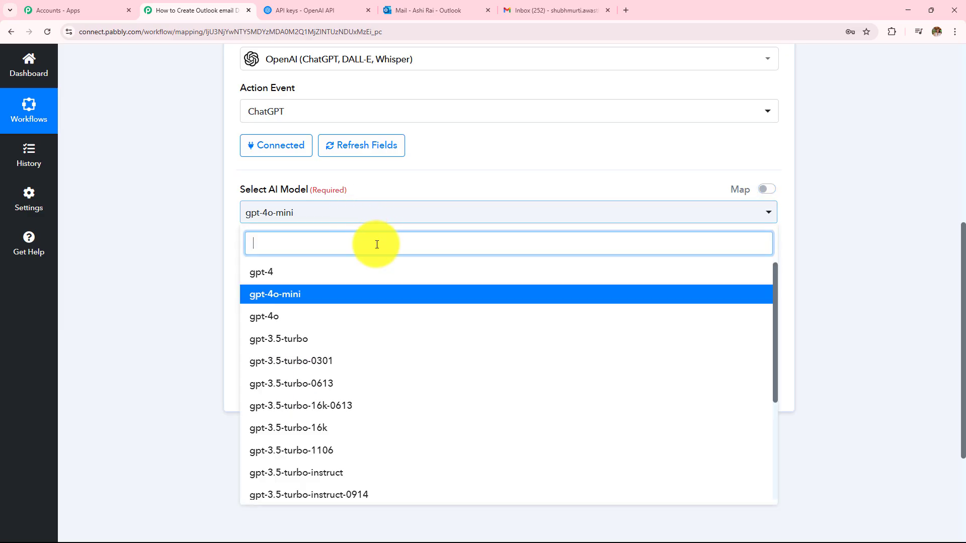
click(276, 301)
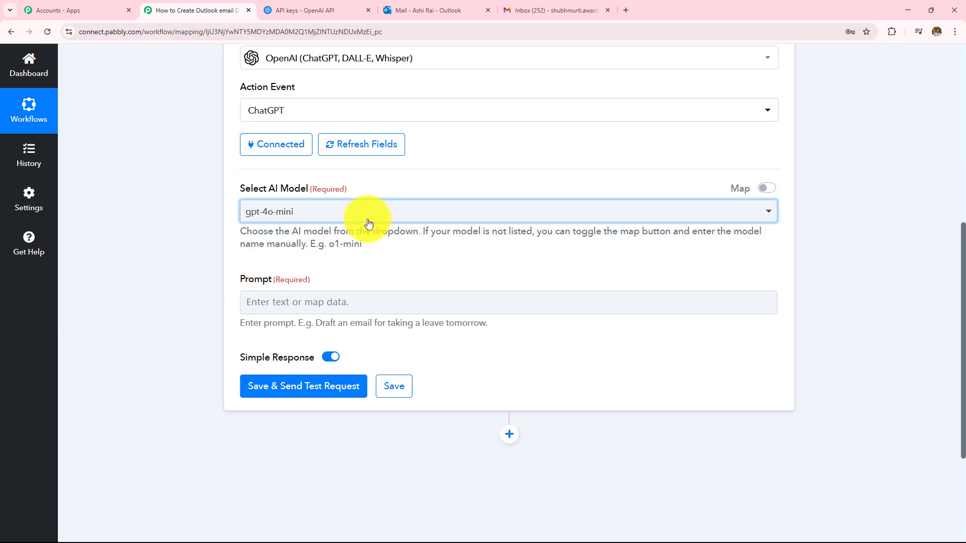
scroll(368, 223, down, 1)
drag(237, 234, 426, 223)
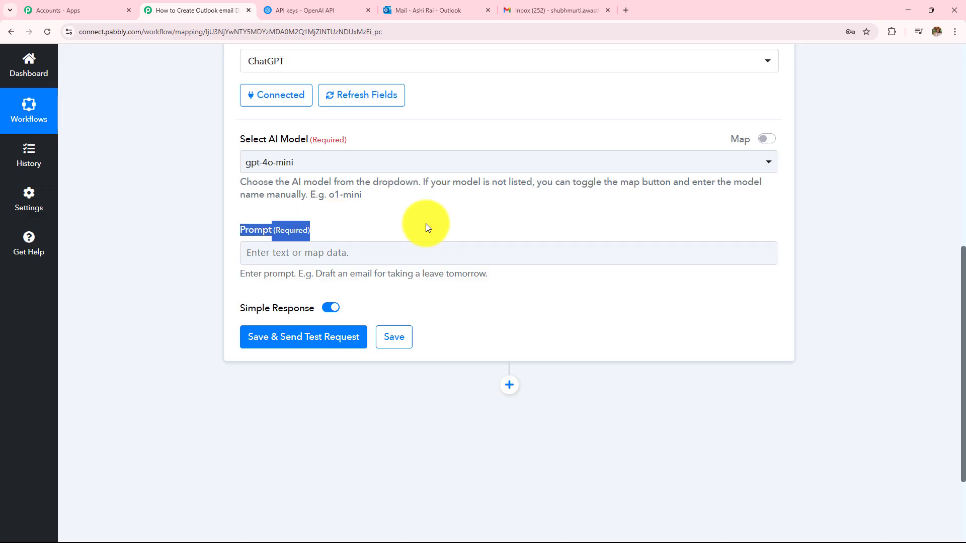
scroll(425, 228, up, 4)
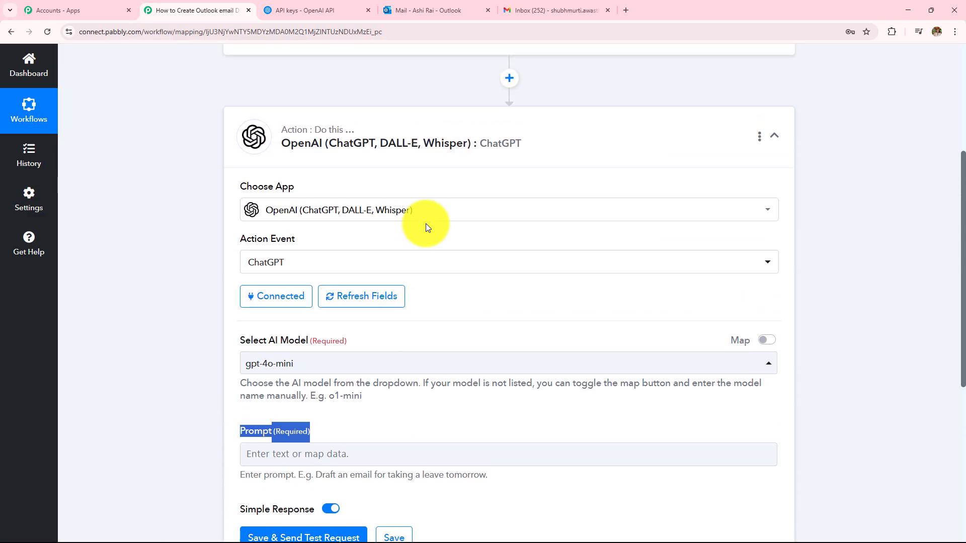
scroll(425, 223, up, 3)
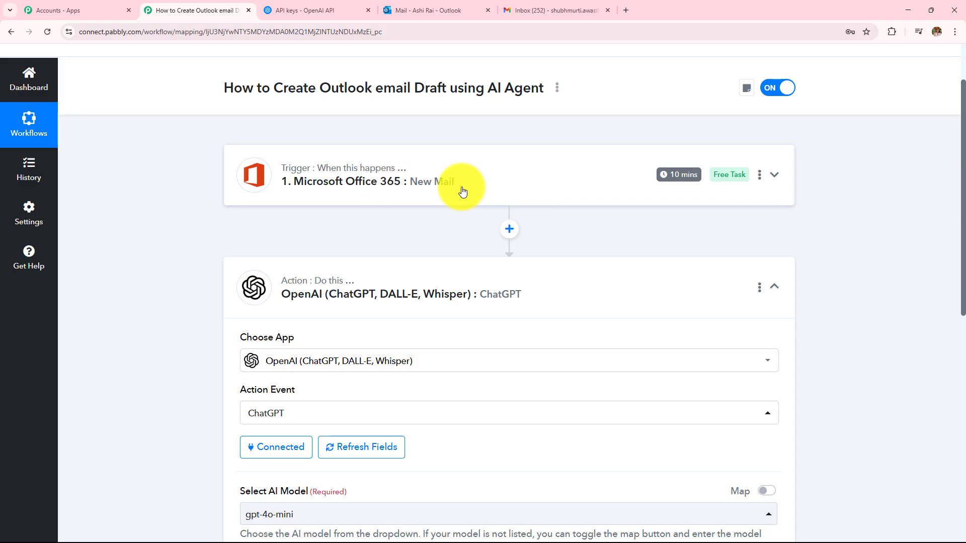
scroll(453, 193, down, 8)
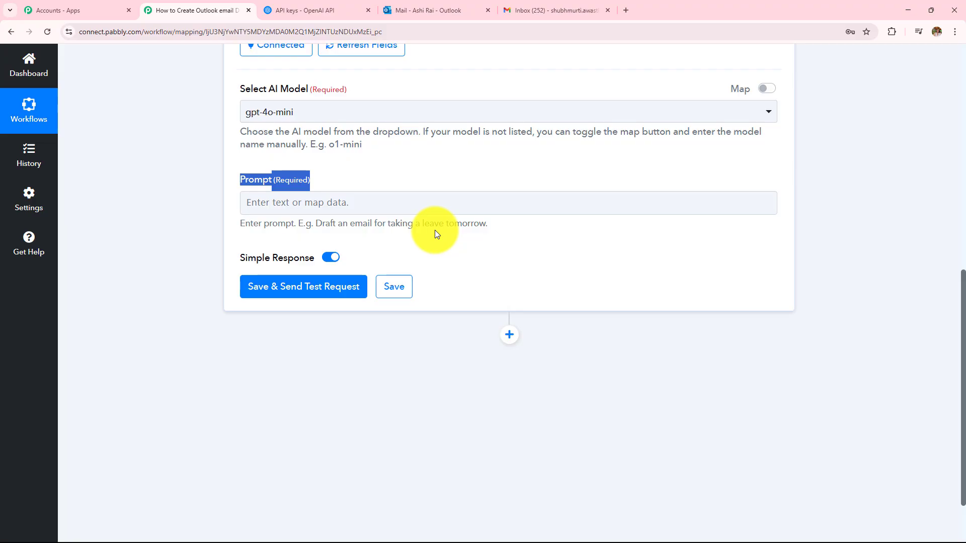
click(426, 205)
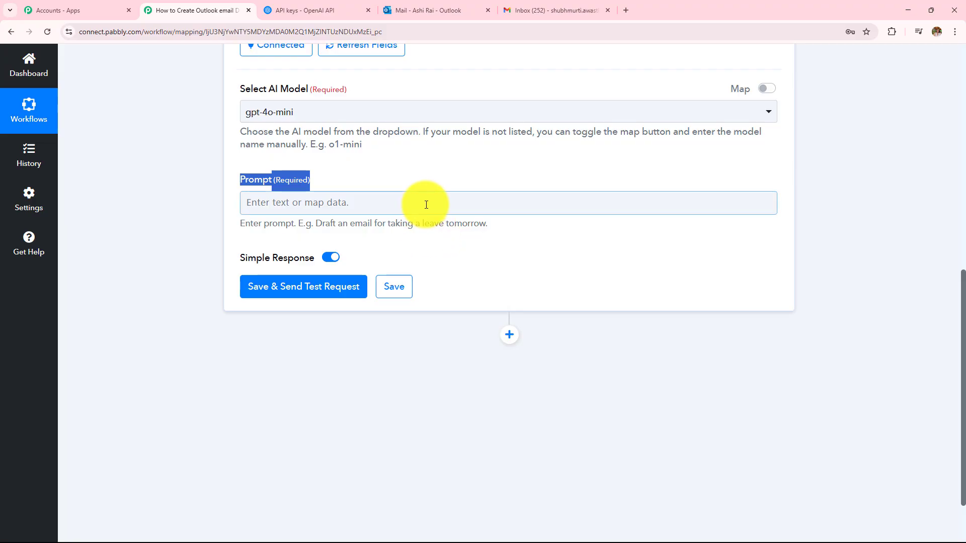
click(426, 204)
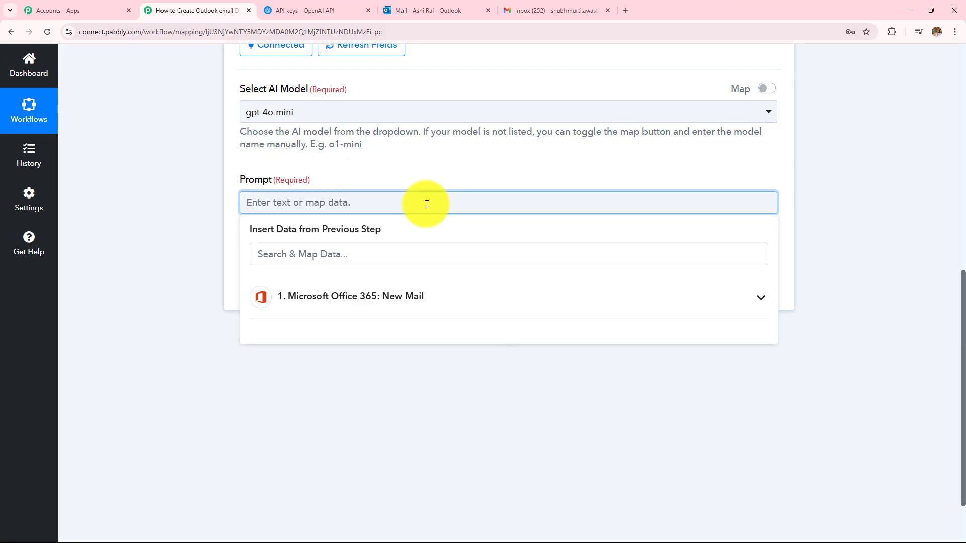
text(I work as a Customer Support Executive at Pabbly Connect, and I have received an email which I am providing to you. I want you to analyze the email and create a simple and professional draft for its appropriate reply with proper formatting. If there is something you have no knowledge about or there are some personalized or specific details required, then specify the same in the response. If someone is asking for help regarding automation setup, you can share the details with them in brief and ask them to visit Pabbly YouTube channel for a step-by-step tutorial as well. Here is the link of Pabbly YouTube Channel: https://www.youtube.com/@Pabbly. Only give me the email body in the response and do not add a subject line or anything extra, as I'll be using the exact same draft to reply. Do not add special characters, symbols or stars in response. Subject: Email Content:)
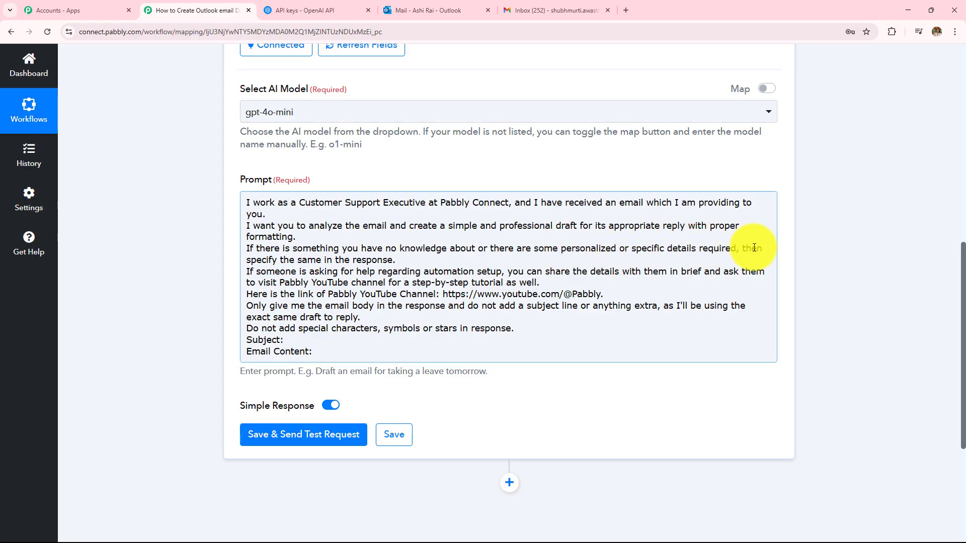
Map the Subject value from the Microsoft Office 365 New Mail trigger after the prompt's "Subject:" label.
scroll(417, 148, down, 2)
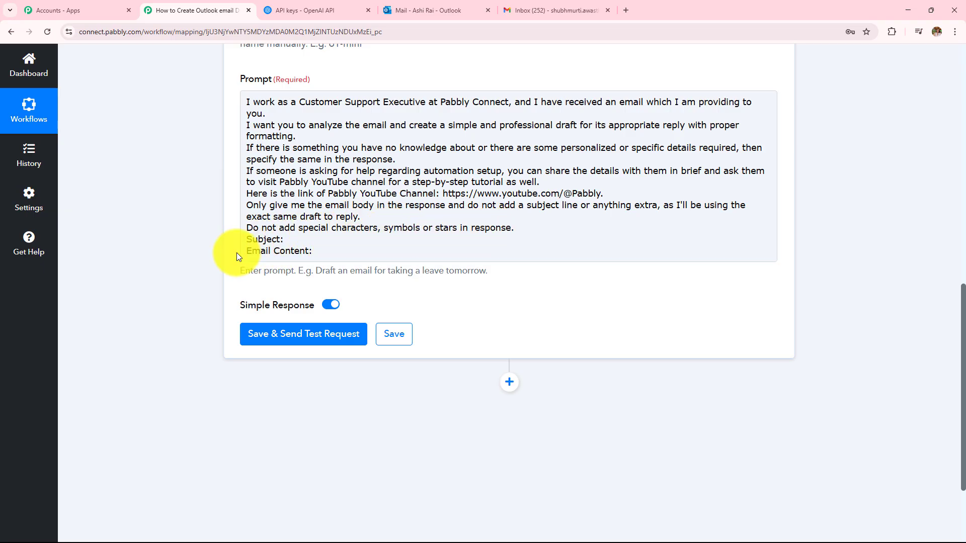
click(295, 240)
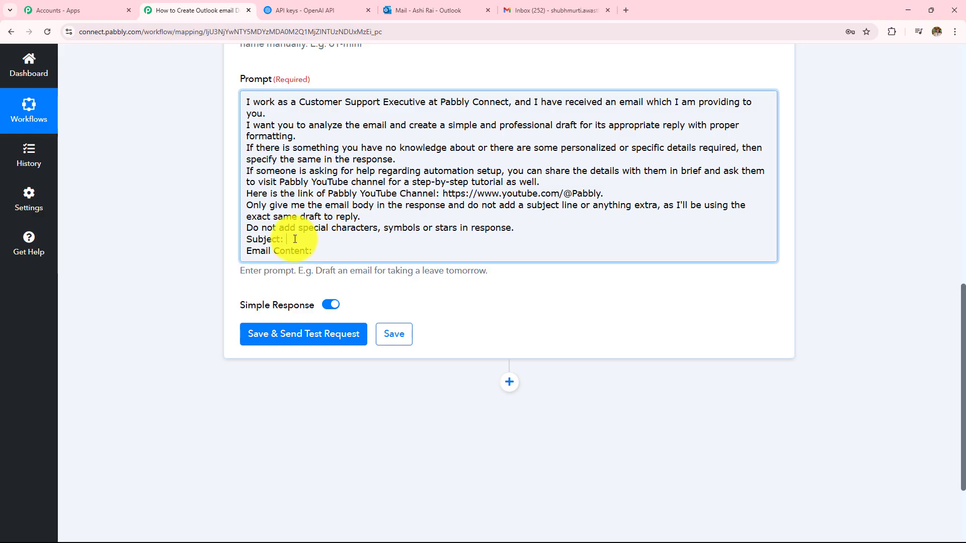
click(364, 249)
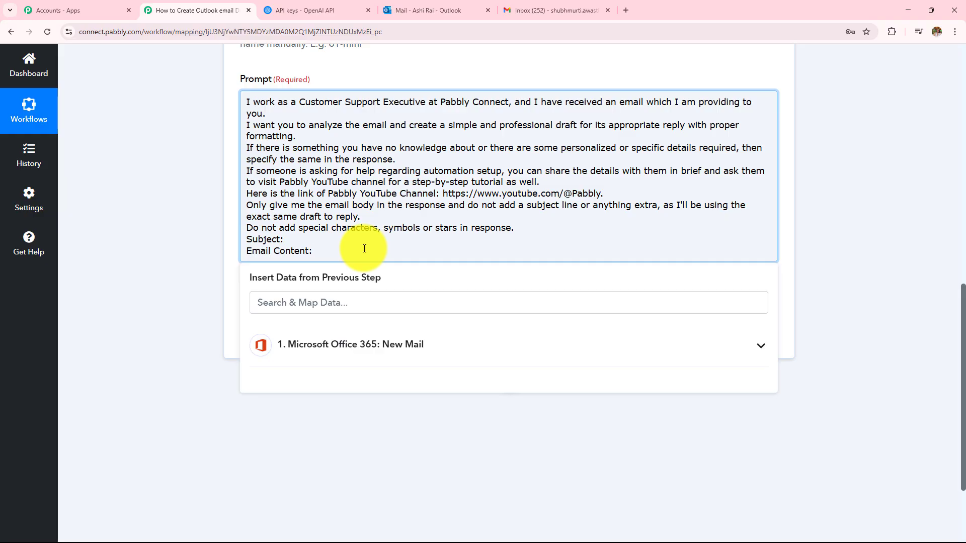
scroll(364, 248, up, 9)
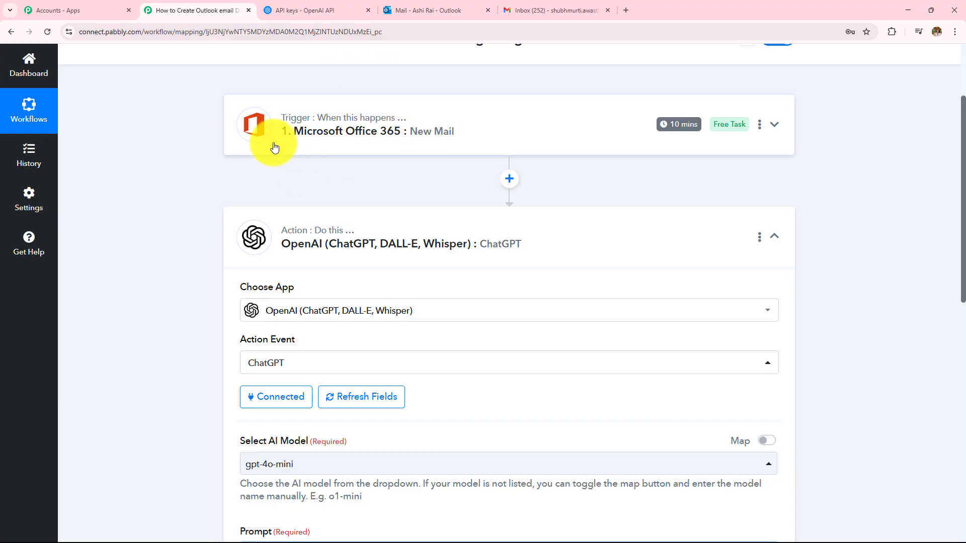
scroll(347, 168, down, 9)
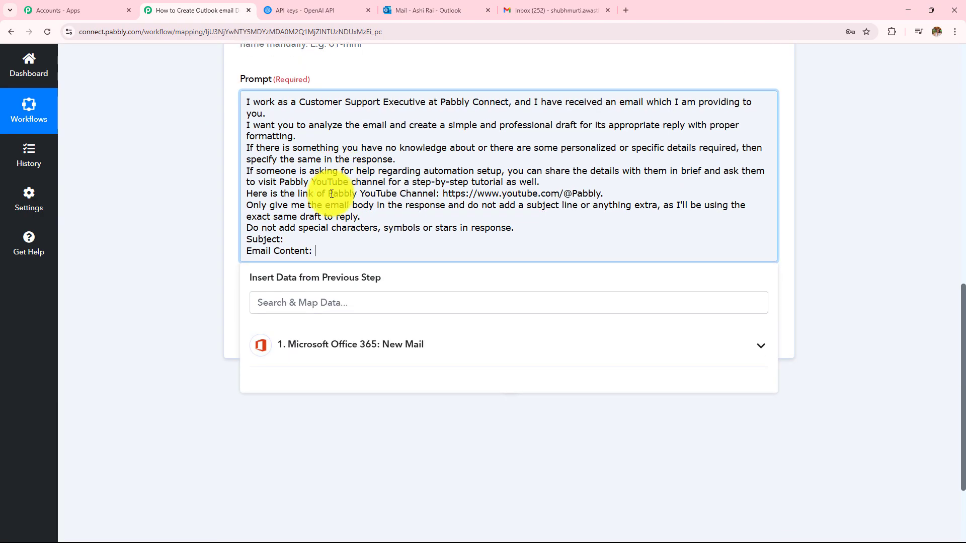
click(297, 239)
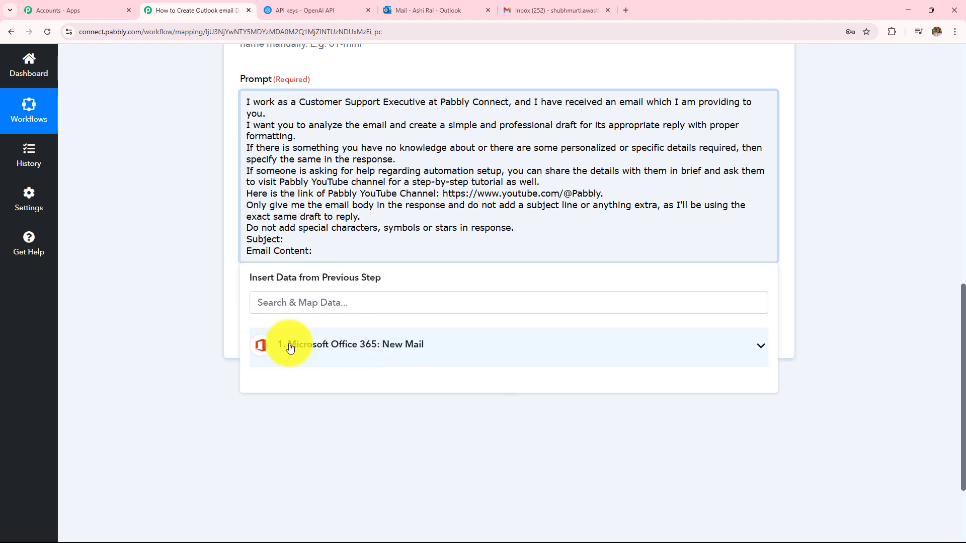
click(422, 350)
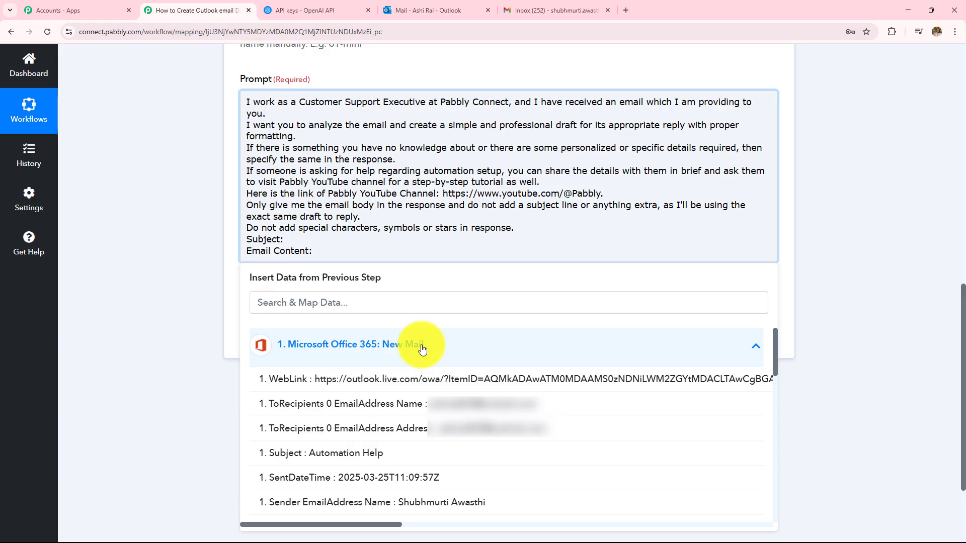
click(309, 302)
text(sub)
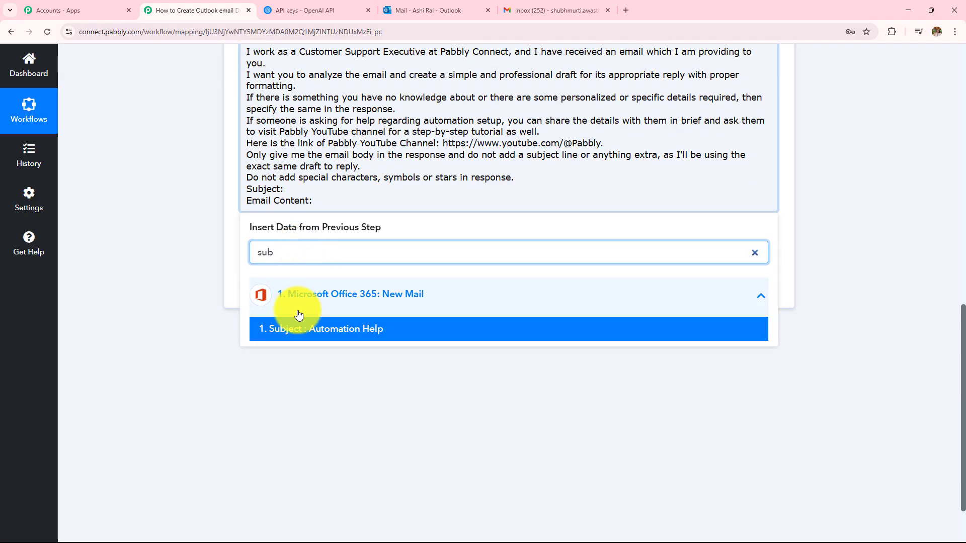
click(336, 331)
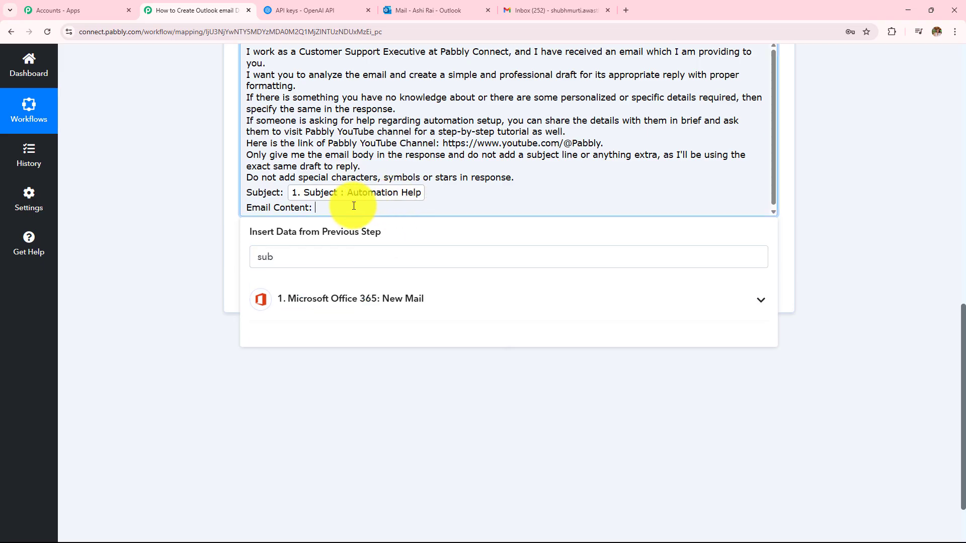
Map the trigger's BodyPreview value after the prompt's "Email Content:" label, finding it with the search "bo".
click(317, 255)
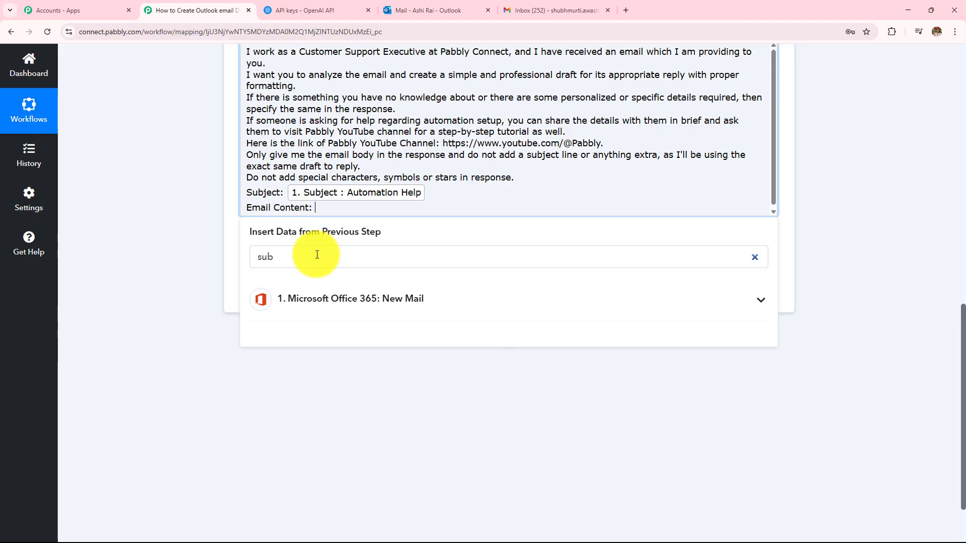
key(BackSpace)
key(BackSpace)
key(BackSpace)
text(bo)
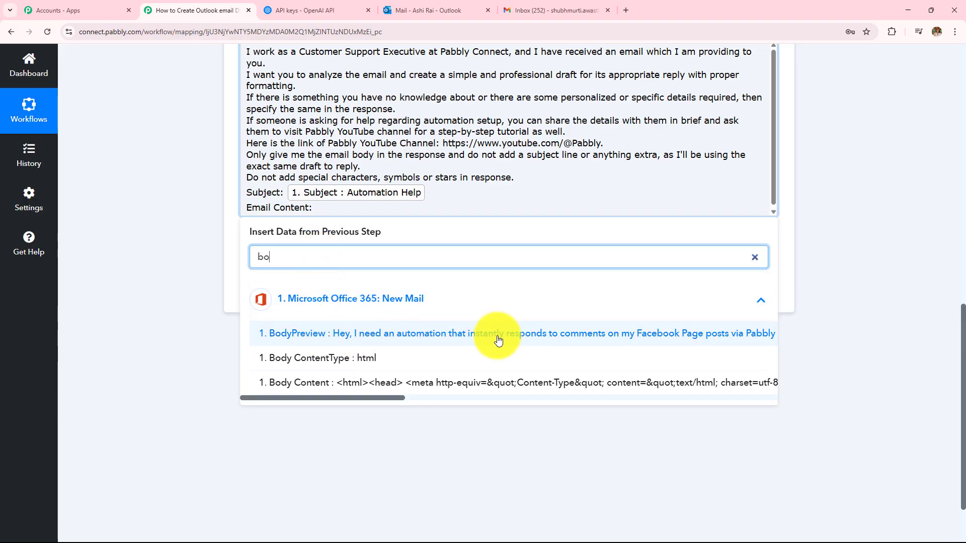
click(582, 341)
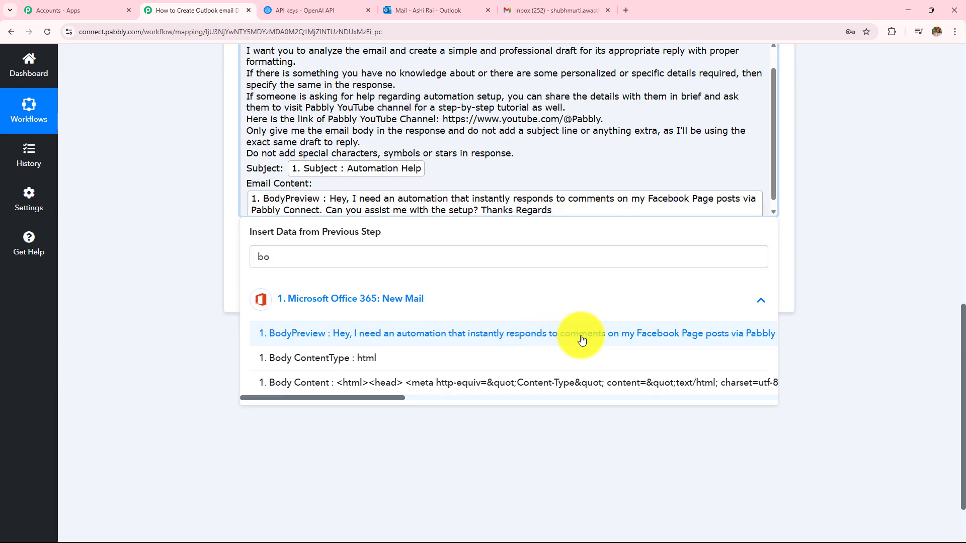
click(172, 219)
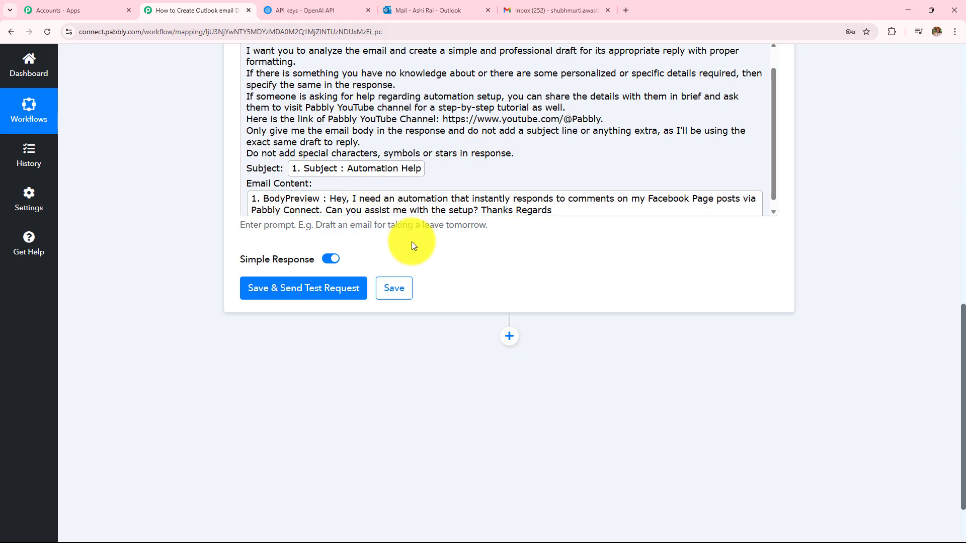
Save the ChatGPT action and send a test request with the mapped prompt.
scroll(412, 242, up, 3)
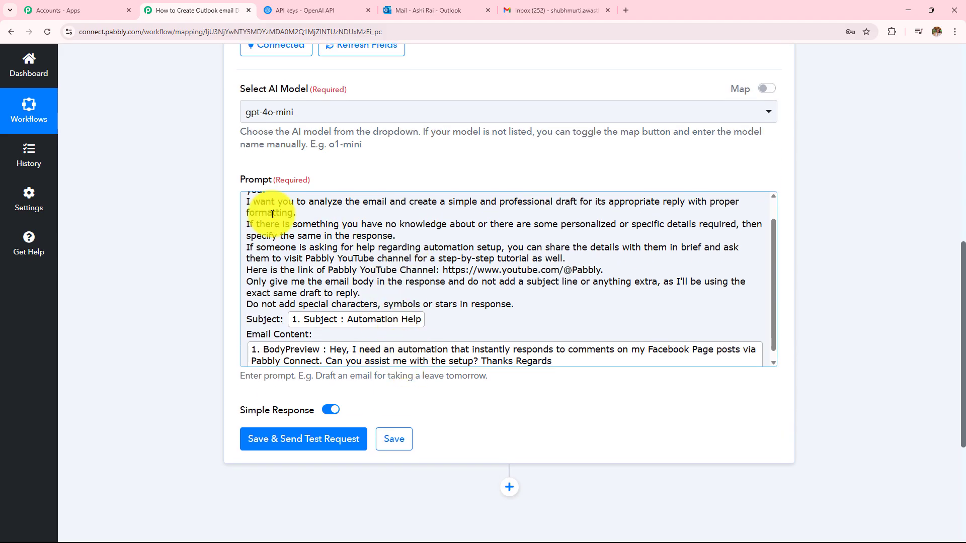
scroll(207, 195, down, 4)
click(309, 241)
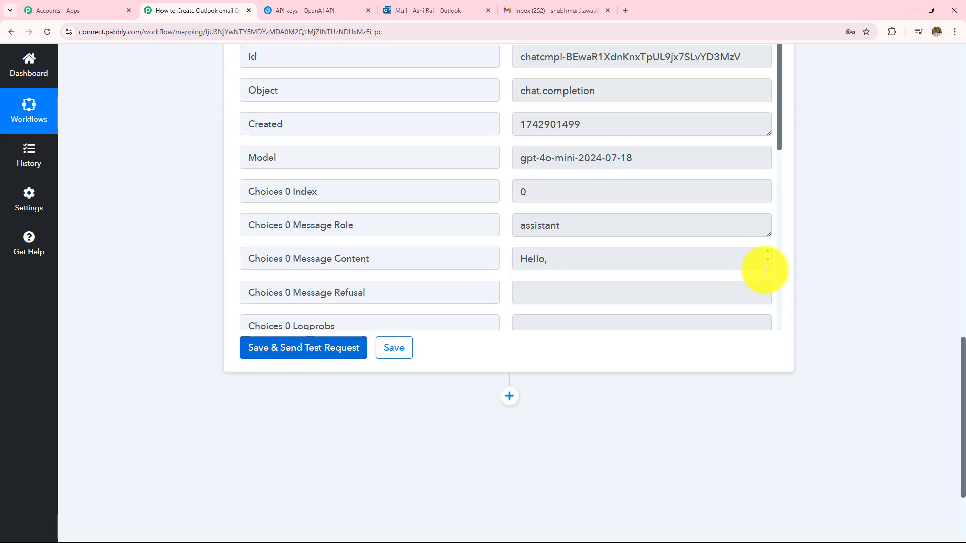
Enlarge the Choices 0 Message Content response and read the generated email reply through to its signature.
drag(765, 270, 738, 354)
scroll(619, 171, down, 3)
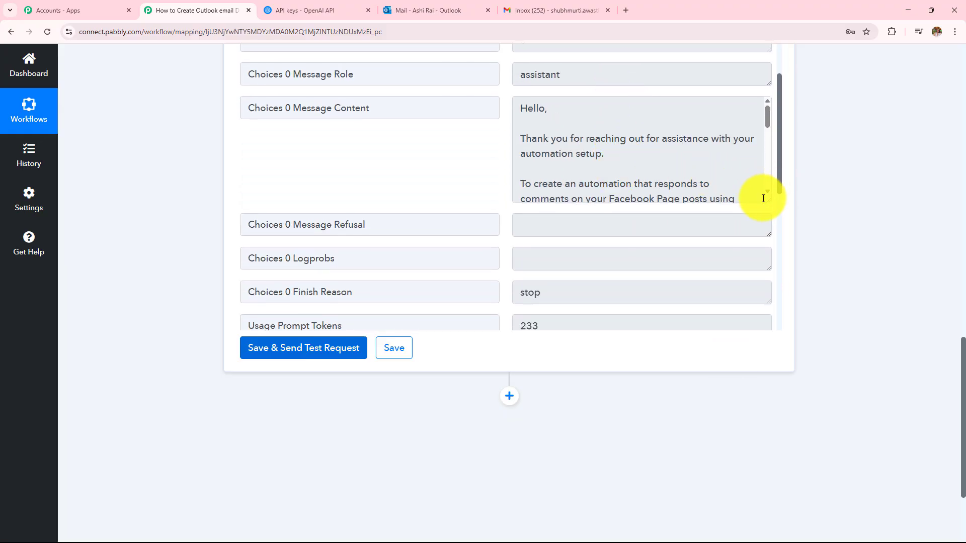
drag(763, 201, 740, 309)
scroll(657, 201, down, 1)
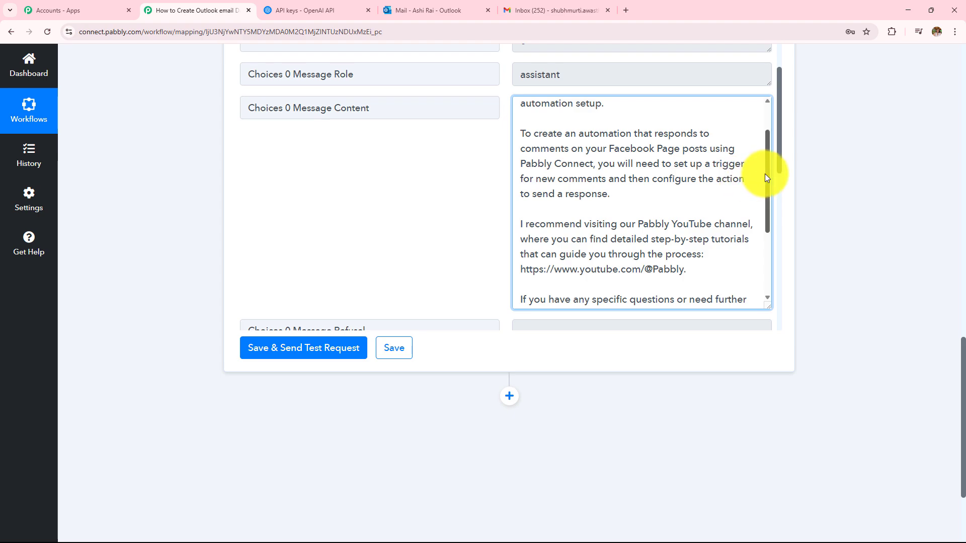
drag(769, 174, 775, 211)
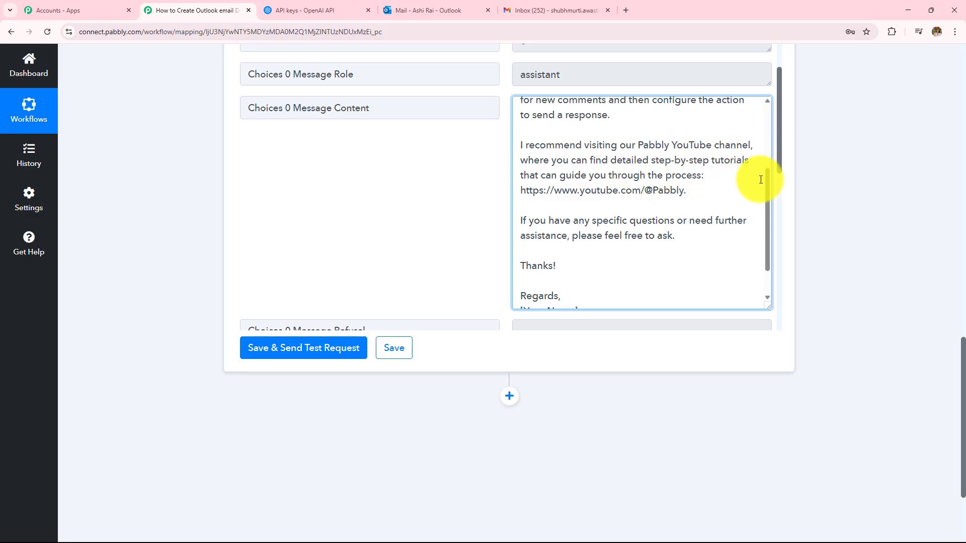
drag(766, 185, 770, 213)
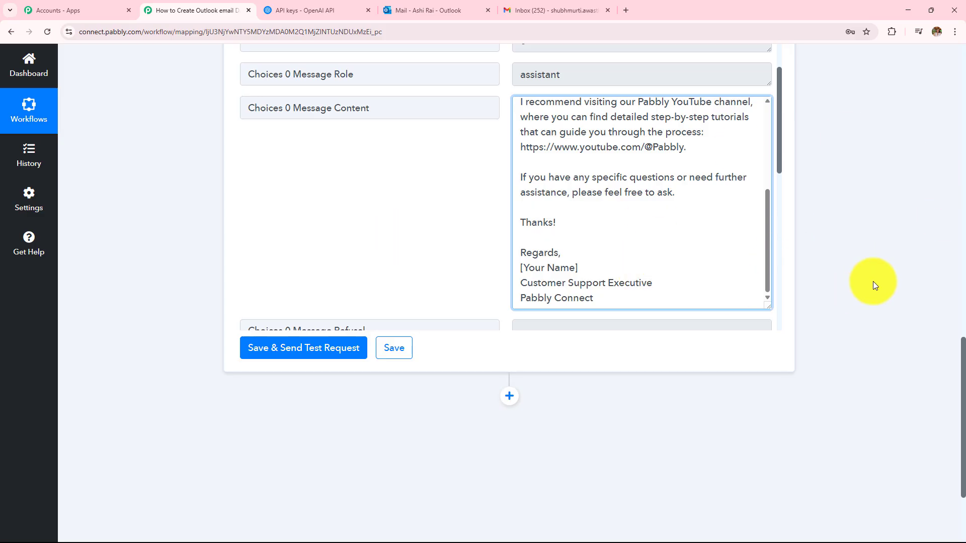
scroll(846, 203, down, 3)
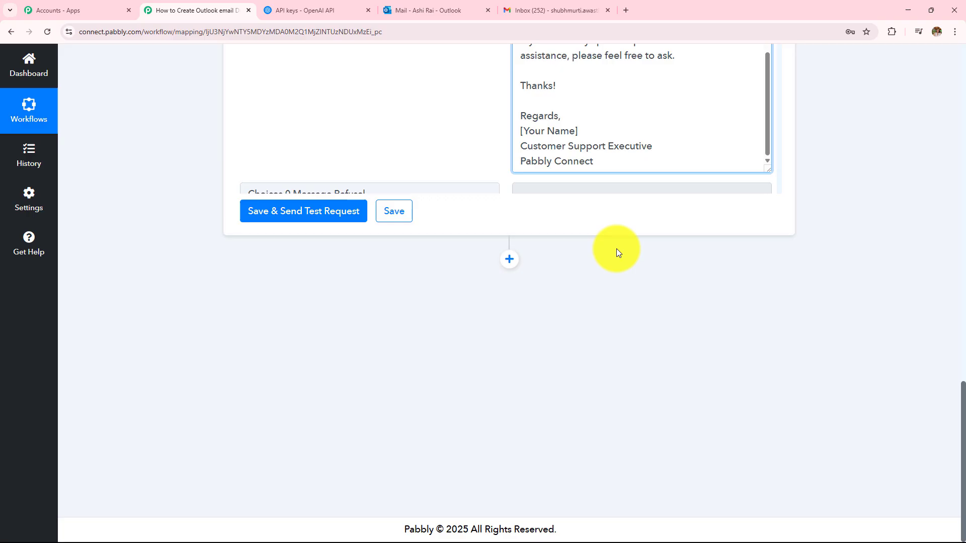
Add a connected Microsoft Office 365 action after the ChatGPT step with the event Create a Draft Message.
click(511, 263)
click(307, 255)
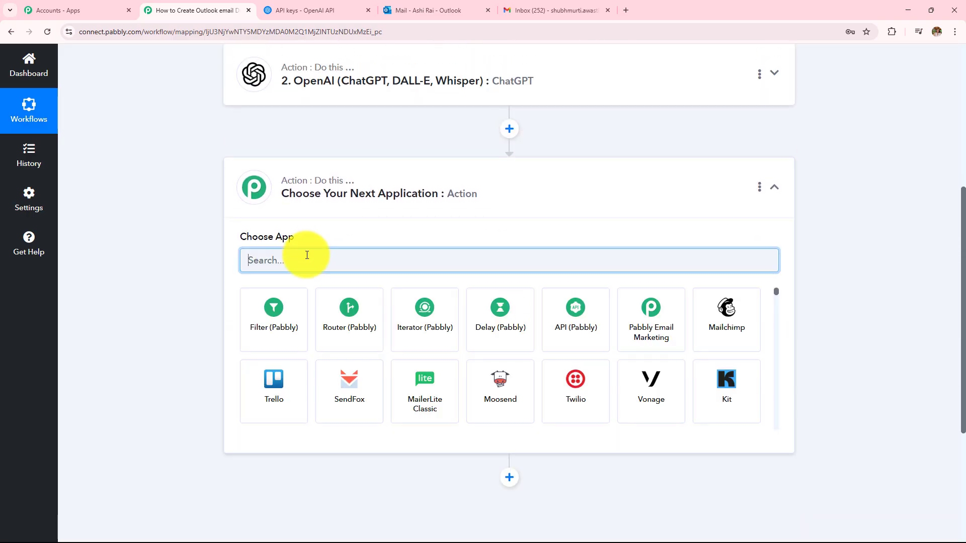
text(Micro)
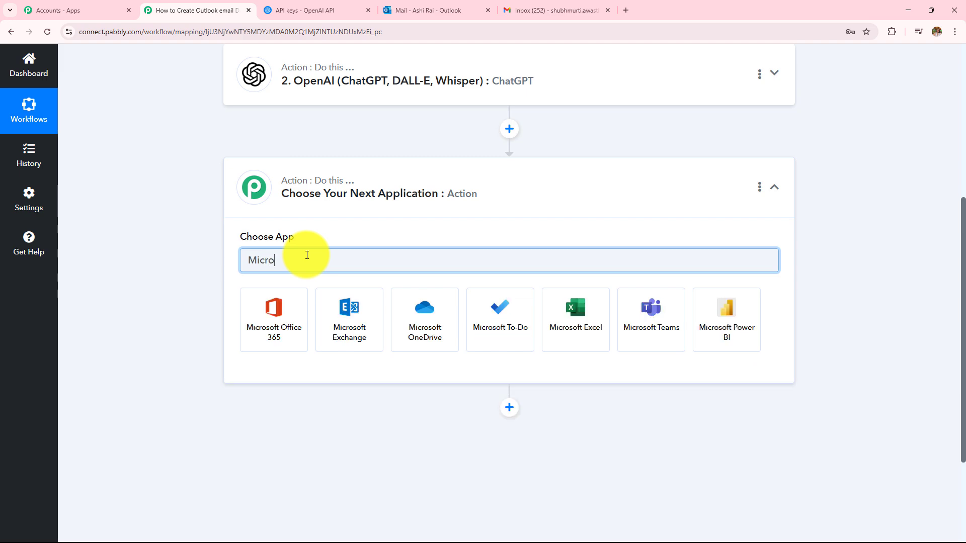
click(286, 328)
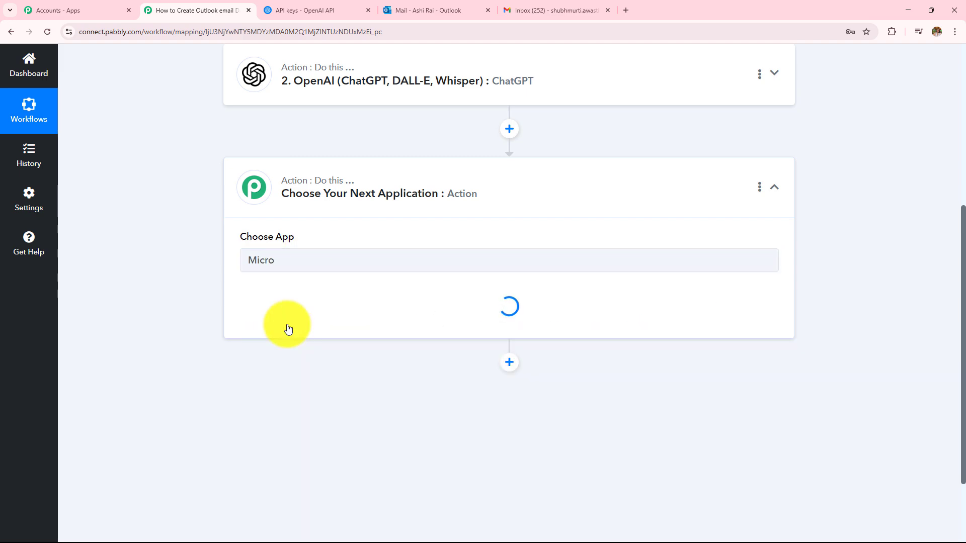
click(291, 319)
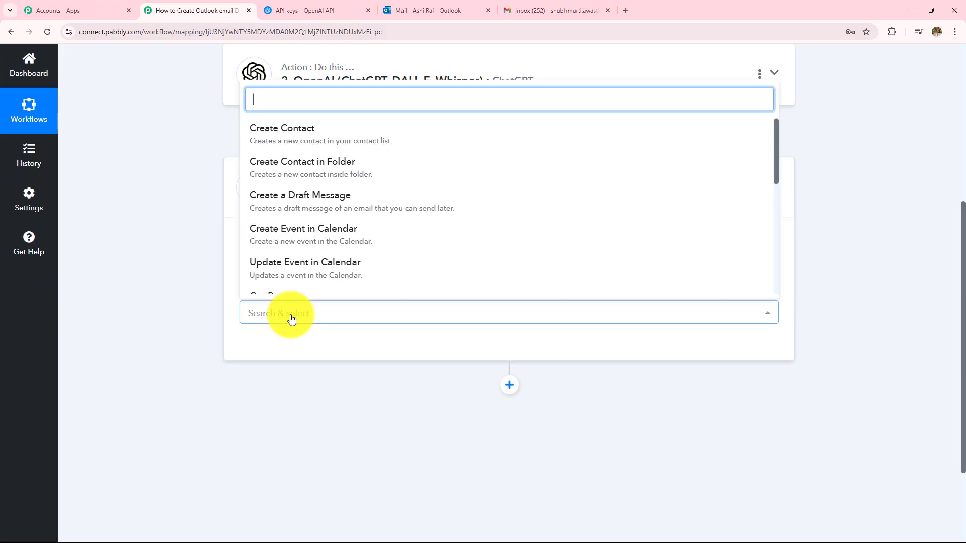
text(dr)
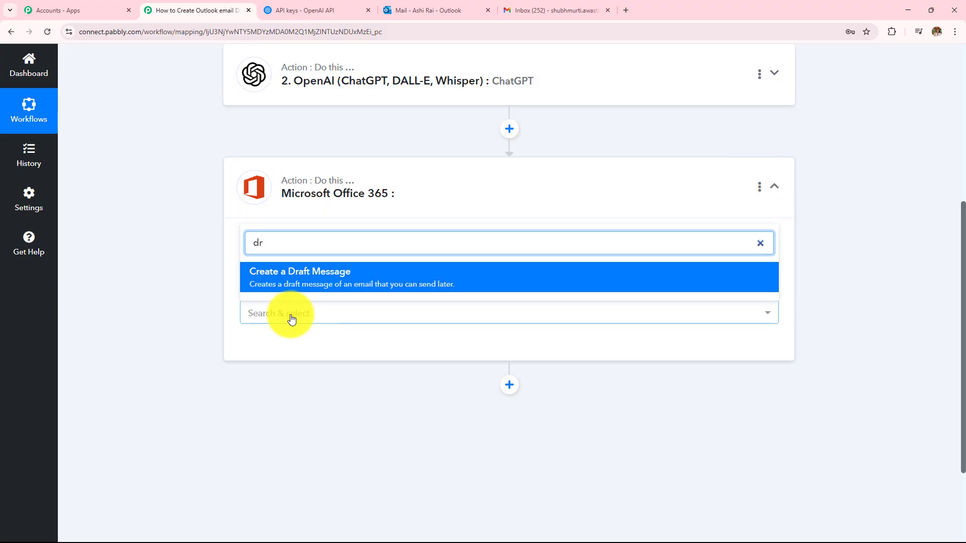
click(386, 283)
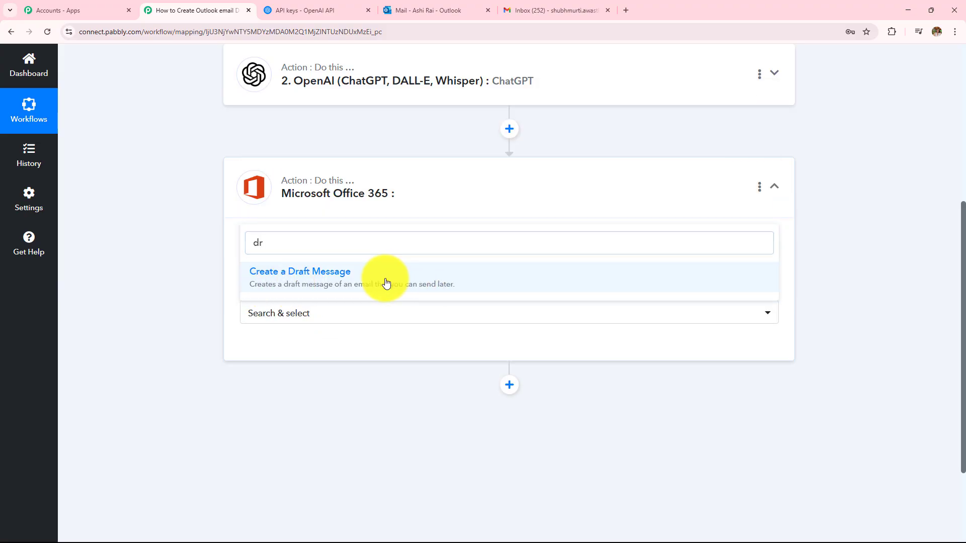
click(280, 352)
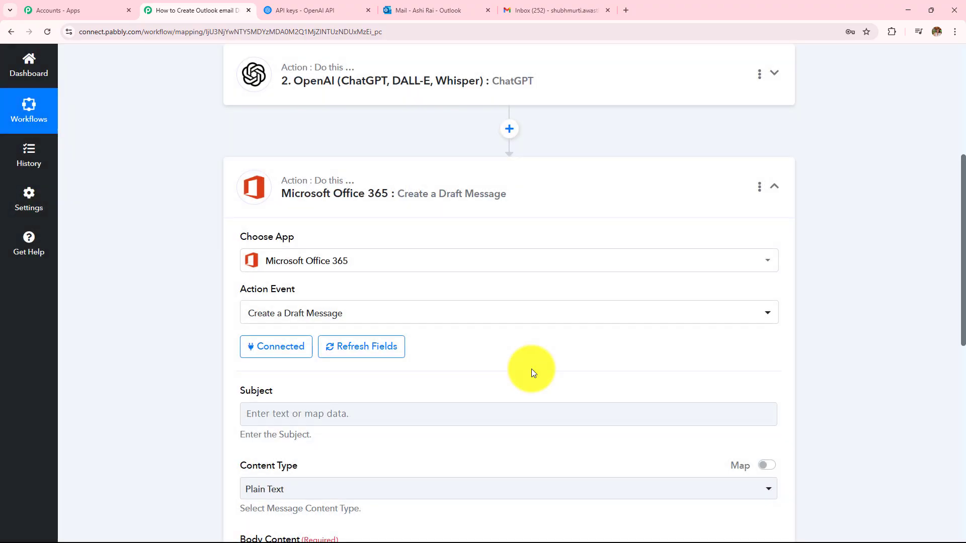
Leave the draft message's Subject empty and choose Plain Text as its Content Type.
scroll(543, 284, down, 5)
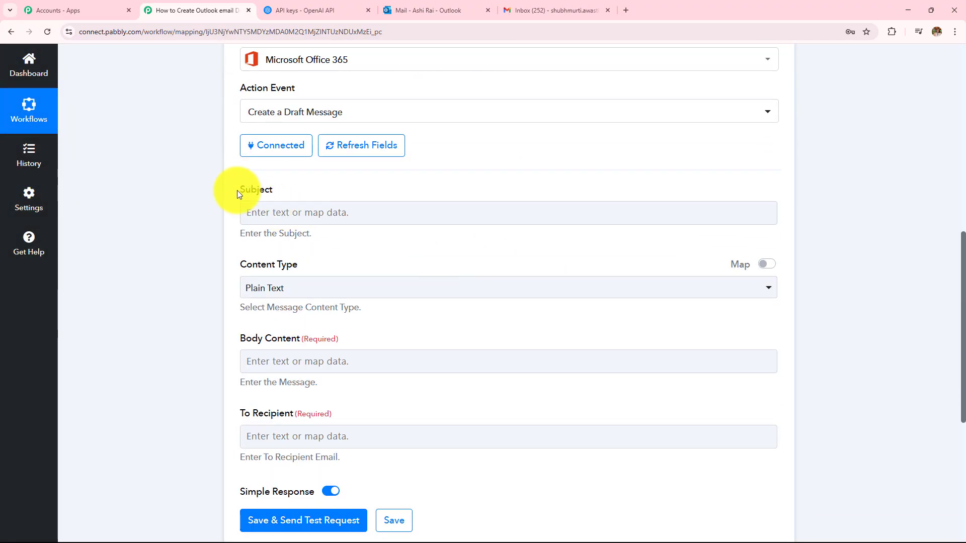
drag(237, 190, 304, 189)
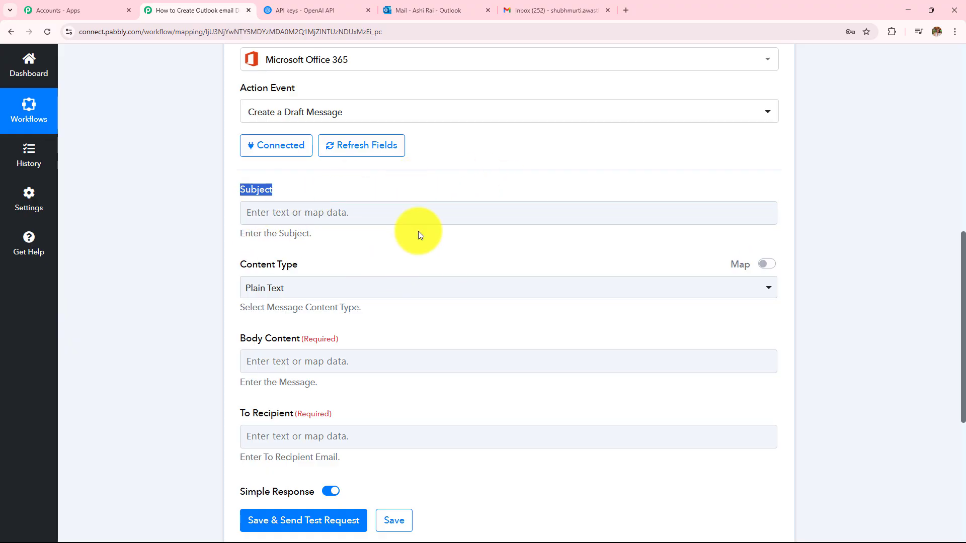
scroll(401, 251, down, 3)
click(261, 132)
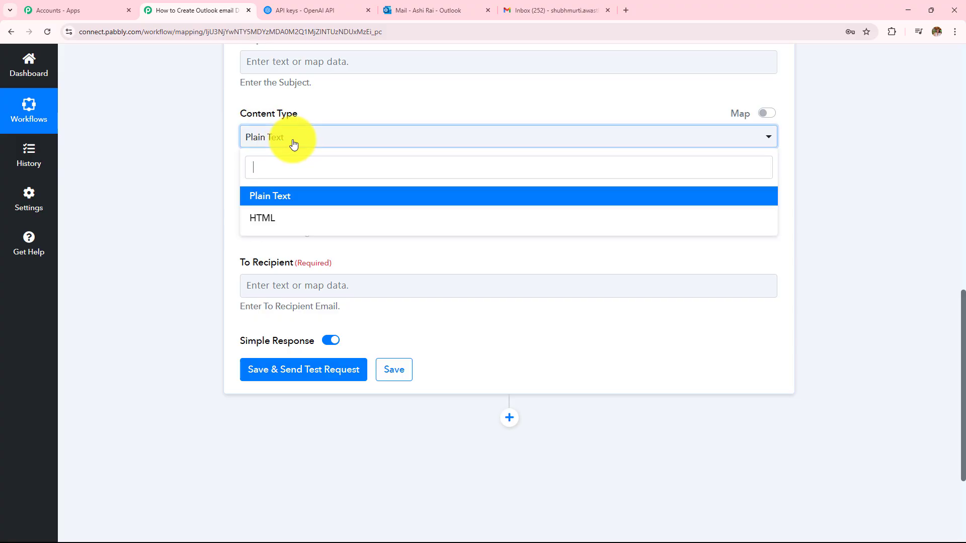
click(293, 200)
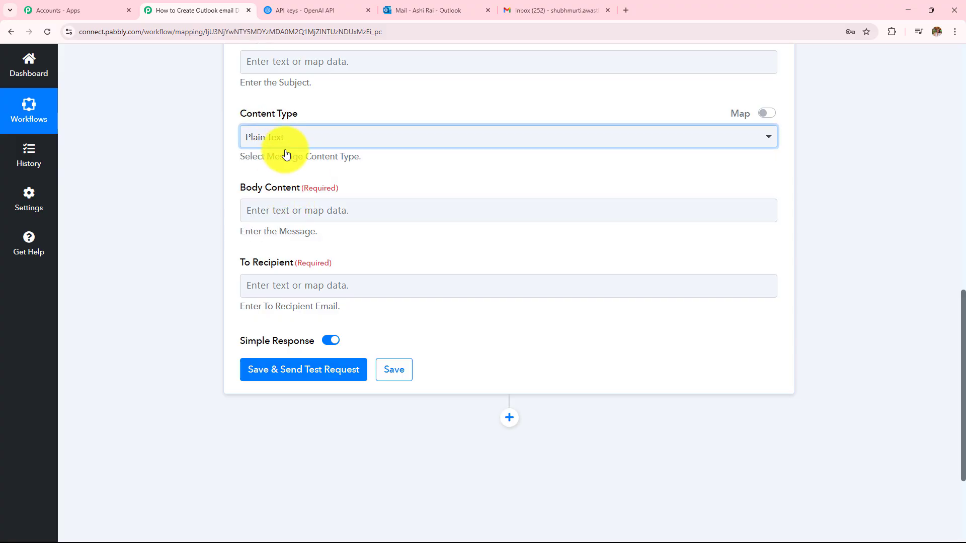
Map ChatGPT's Choices 0 Message Content into the draft's Body Content, finding it with the search "con".
drag(238, 190, 379, 192)
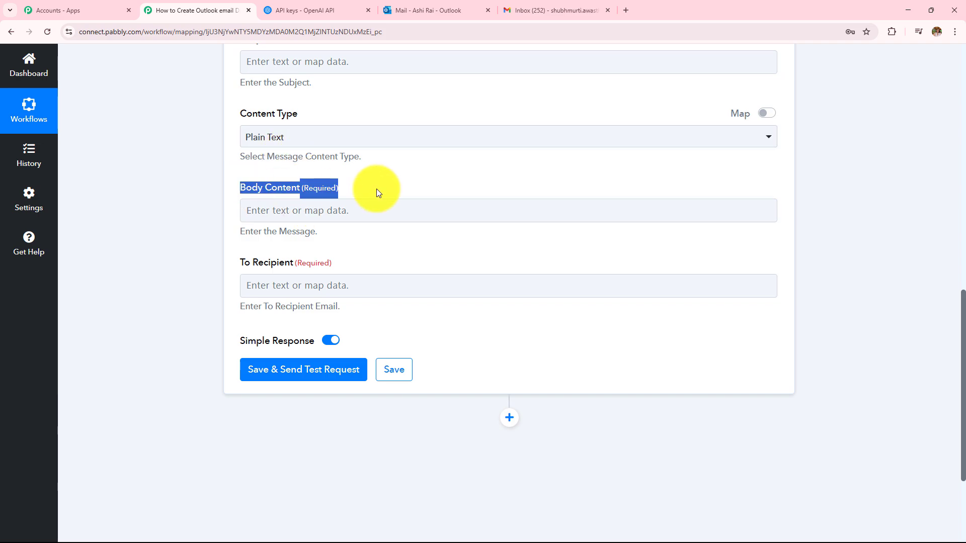
click(378, 211)
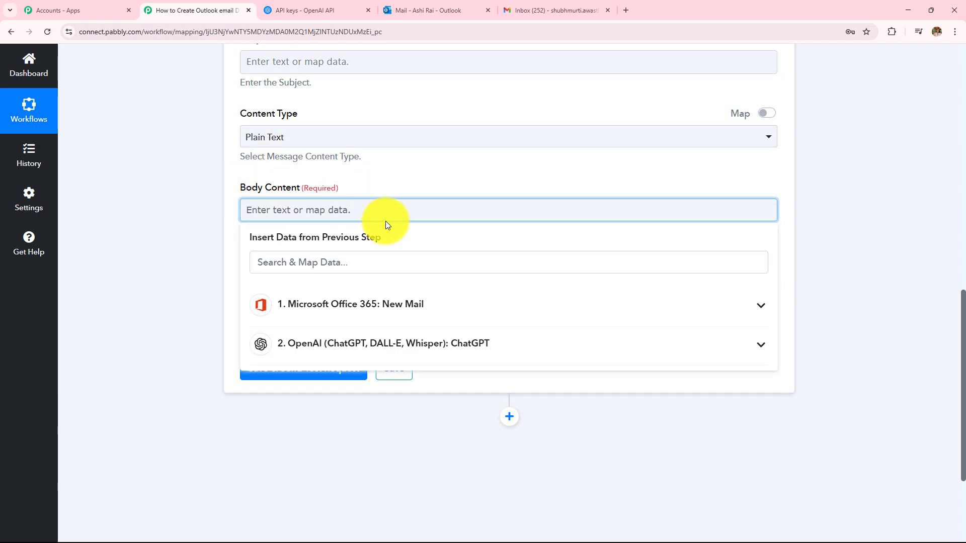
click(306, 356)
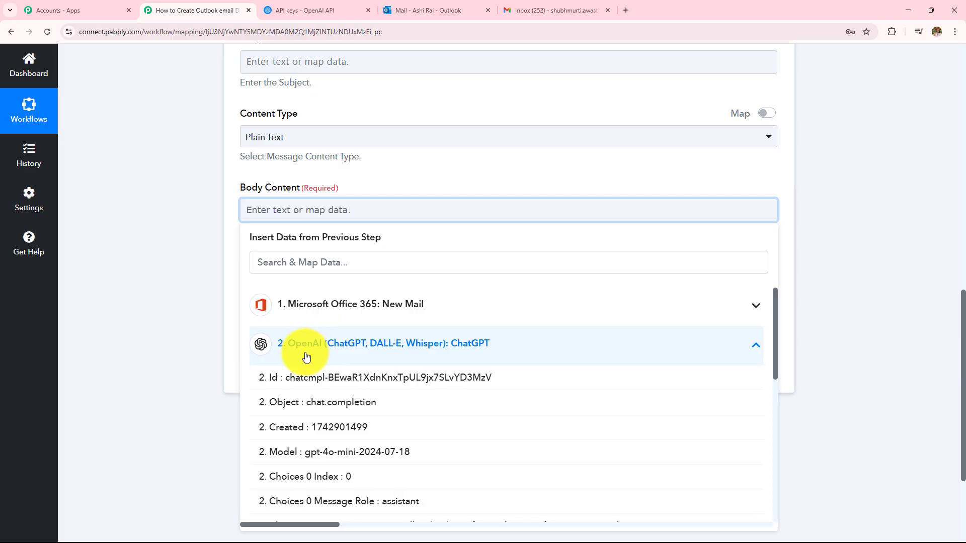
click(321, 266)
text(con)
scroll(382, 322, down, 1)
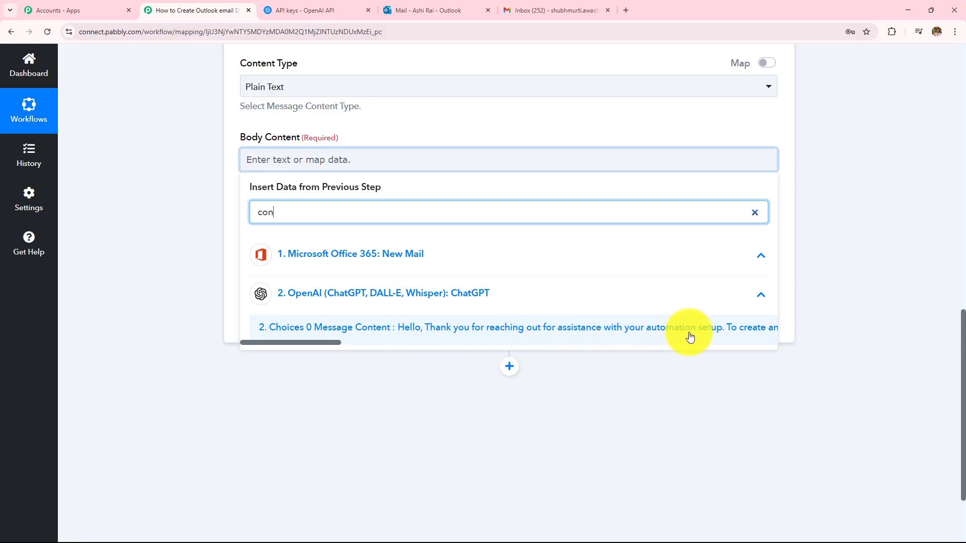
click(710, 334)
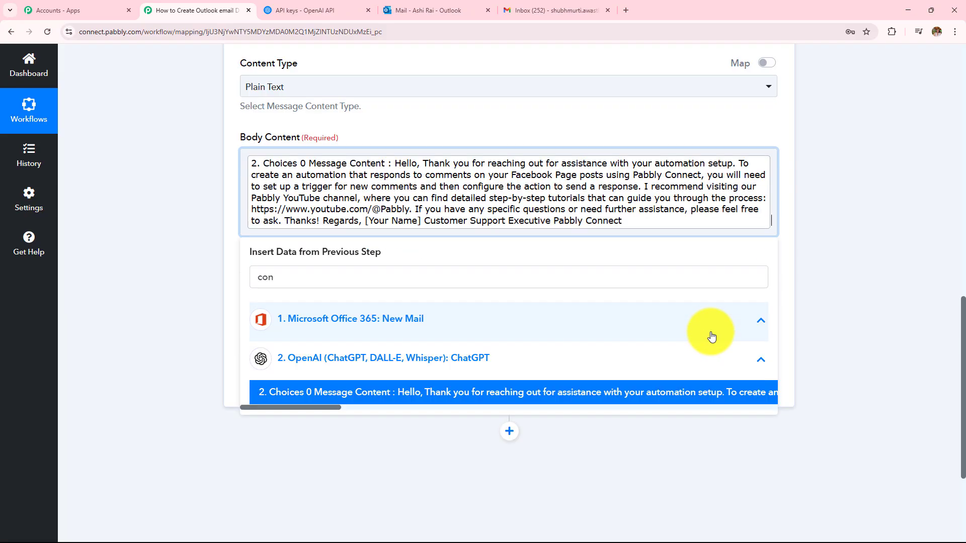
click(186, 228)
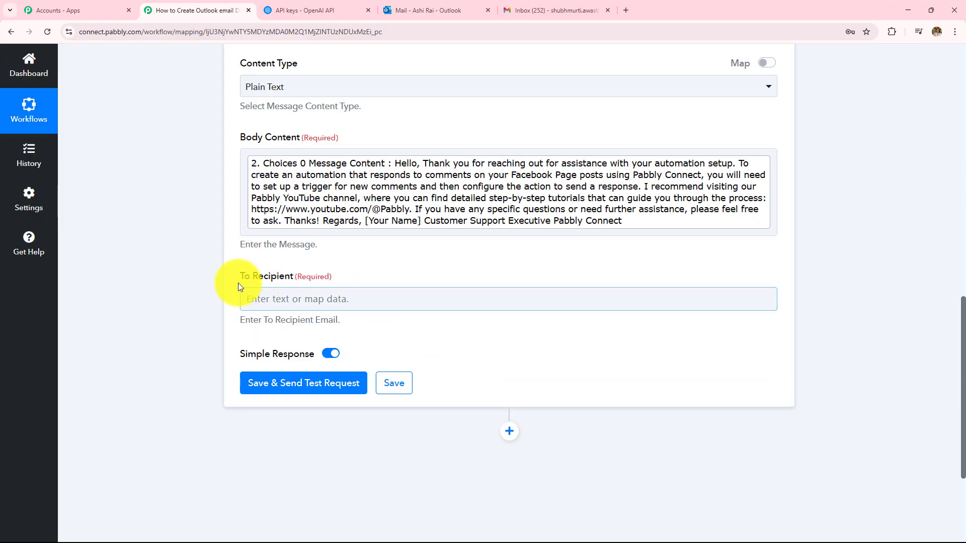
Map the New Mail trigger's Sender EmailAddress Address to To Recipient, and save the action with a test request.
triple_click(299, 278)
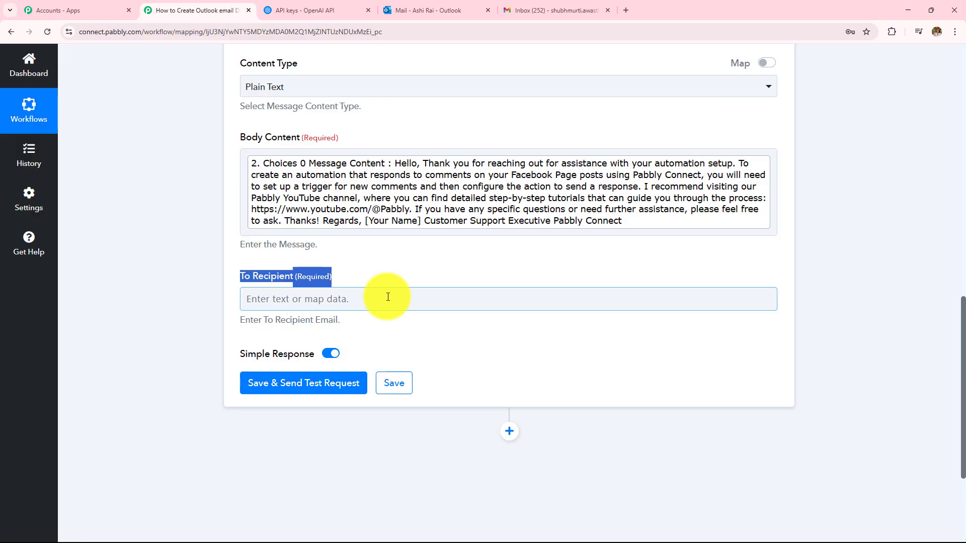
click(327, 302)
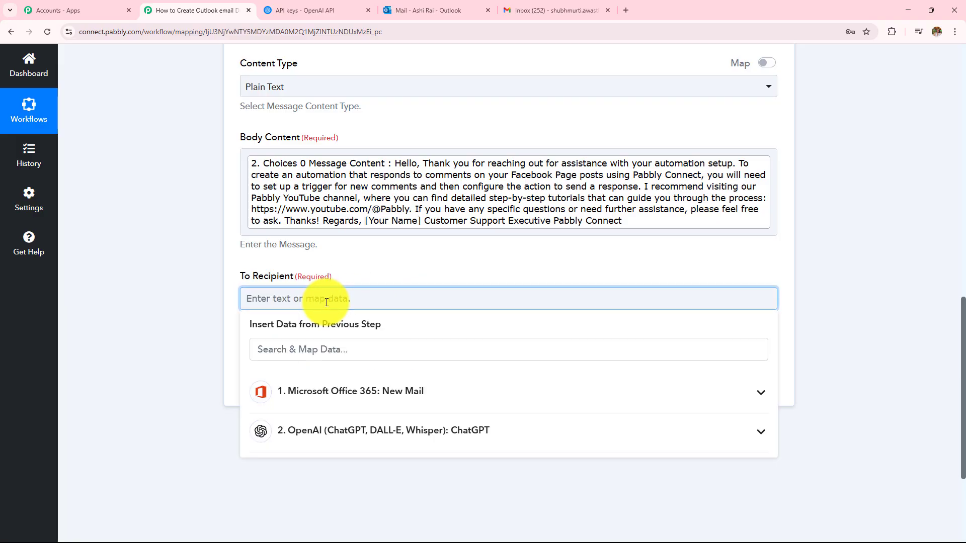
click(334, 395)
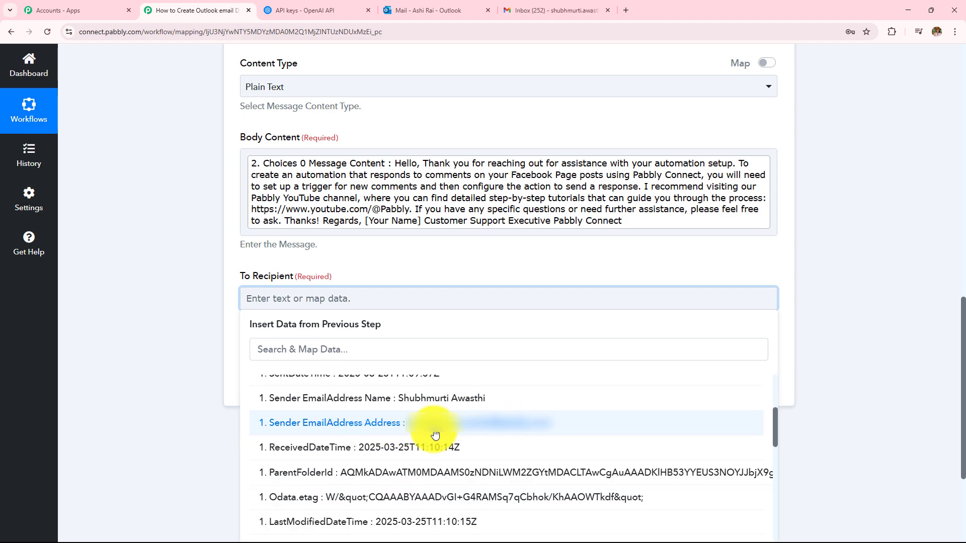
click(463, 431)
click(171, 351)
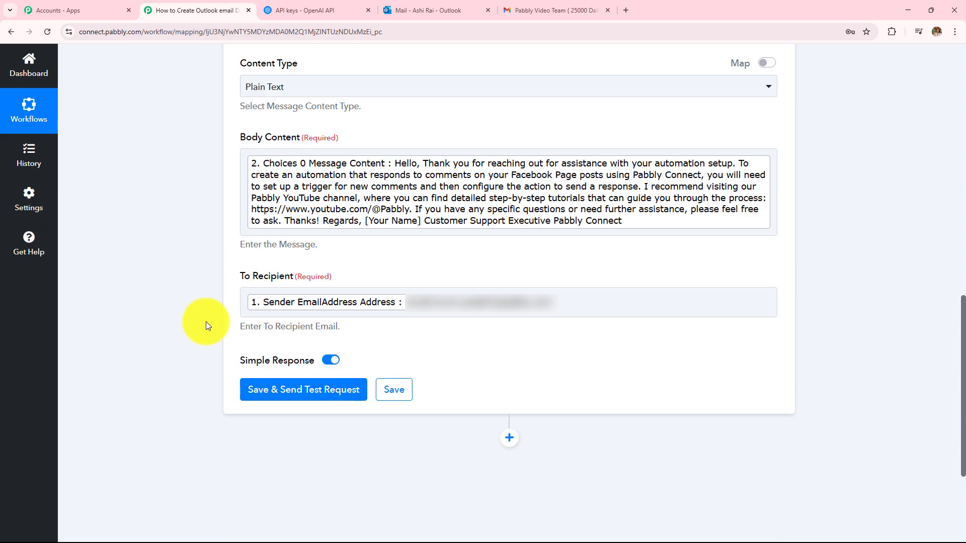
click(259, 392)
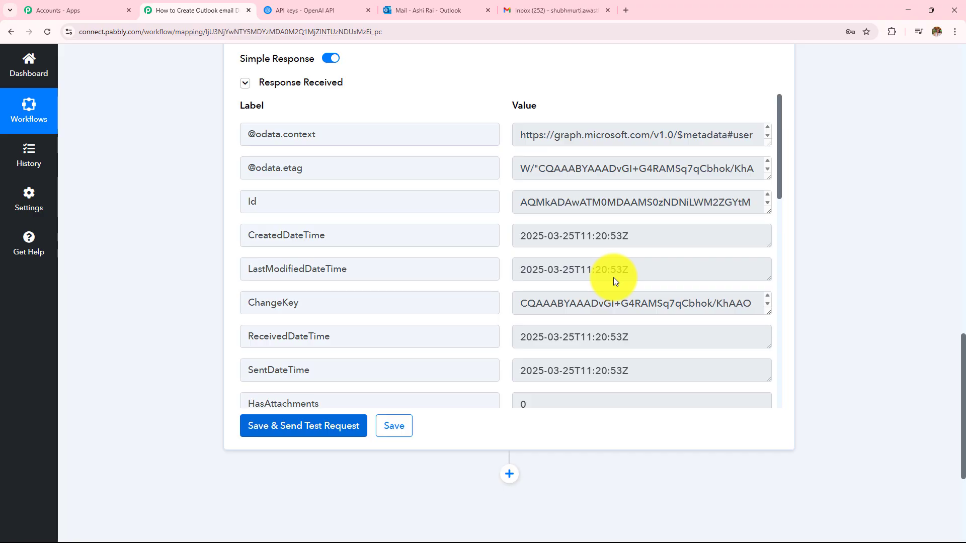
Switch to Outlook and open today's newest message in the Drafts folder to check the test draft.
click(458, 10)
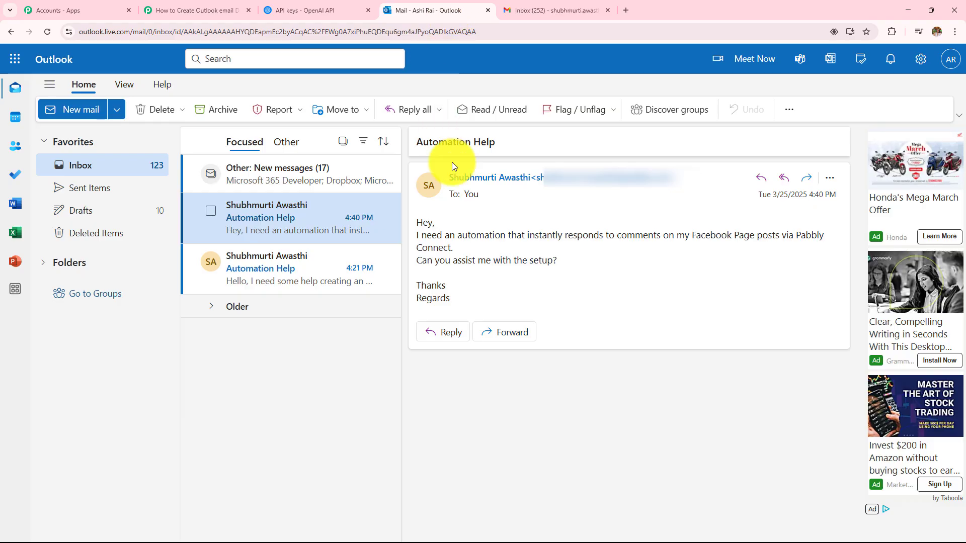
click(101, 215)
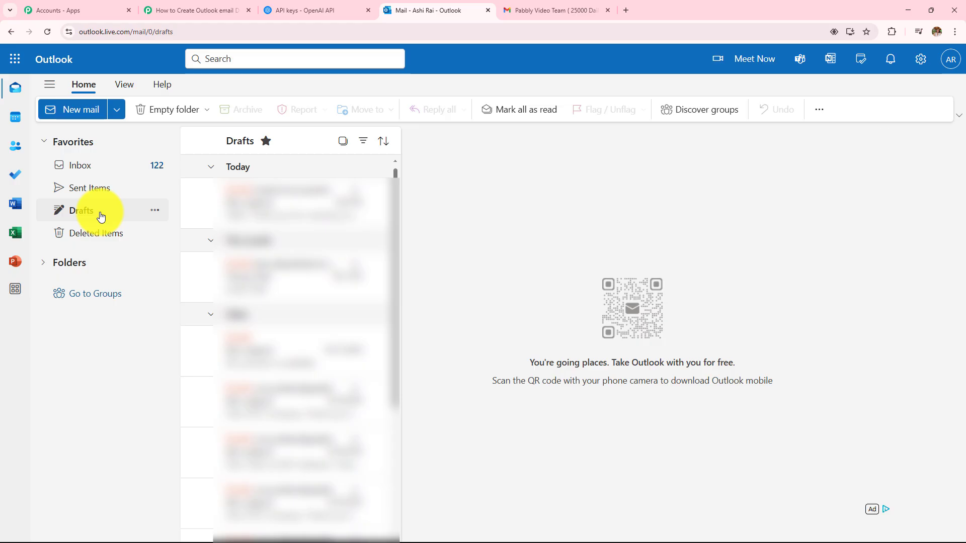
click(307, 206)
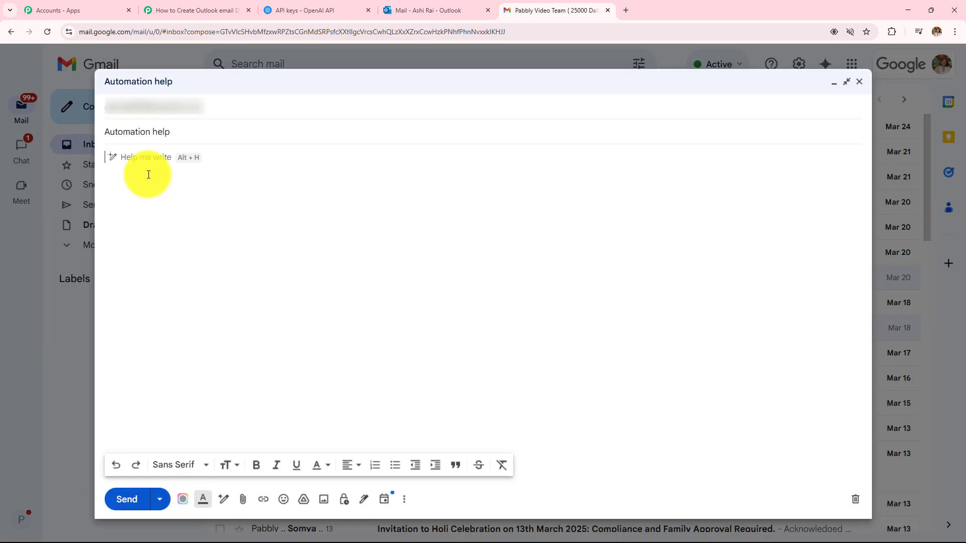
In Gmail, write "Hello" and "I want to know, What is Pabbly Connect." in the "Automation help" message and send it.
text(Hel)
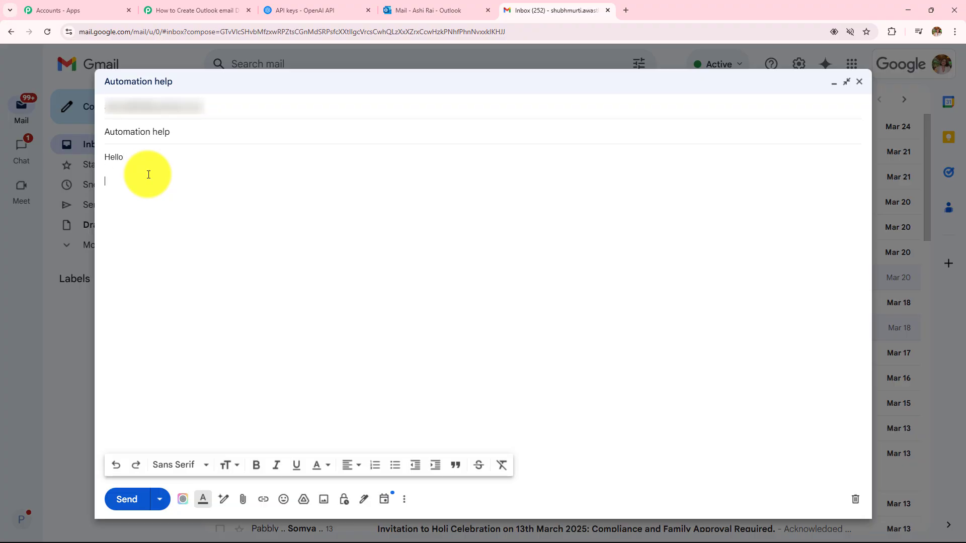
text(lo)
key(Return)
text(I want to know, What is Pabbly Connect.)
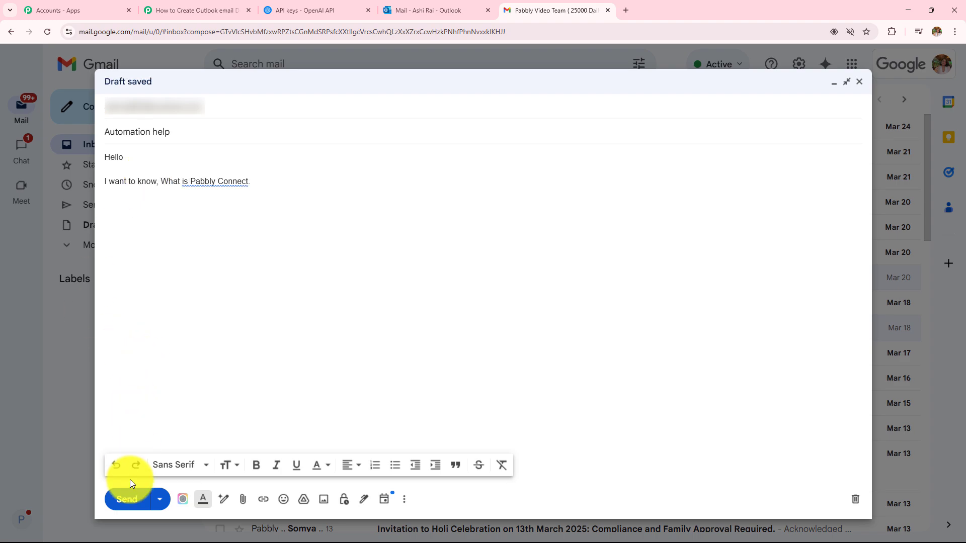
click(131, 501)
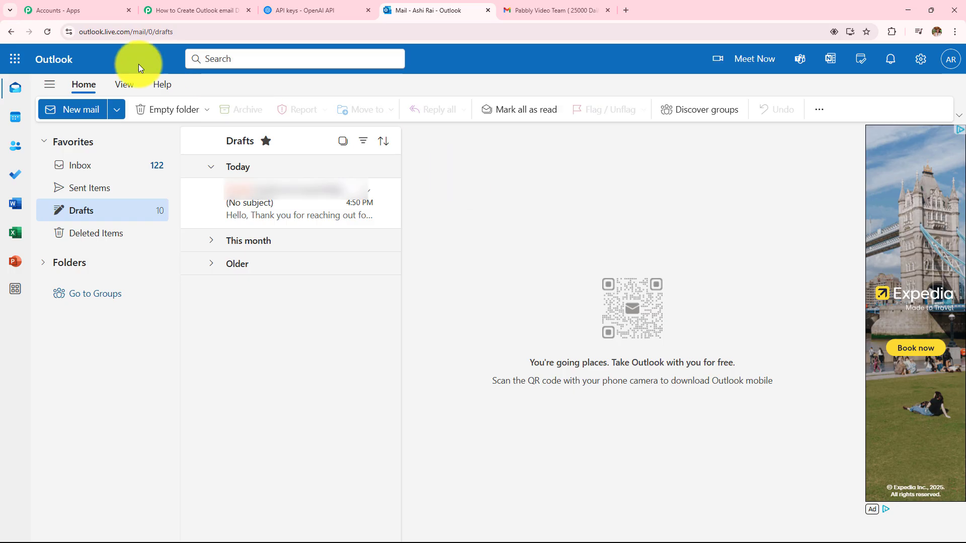
Reload Outlook's Drafts folder and open the newest draft to read the generated reply.
click(46, 32)
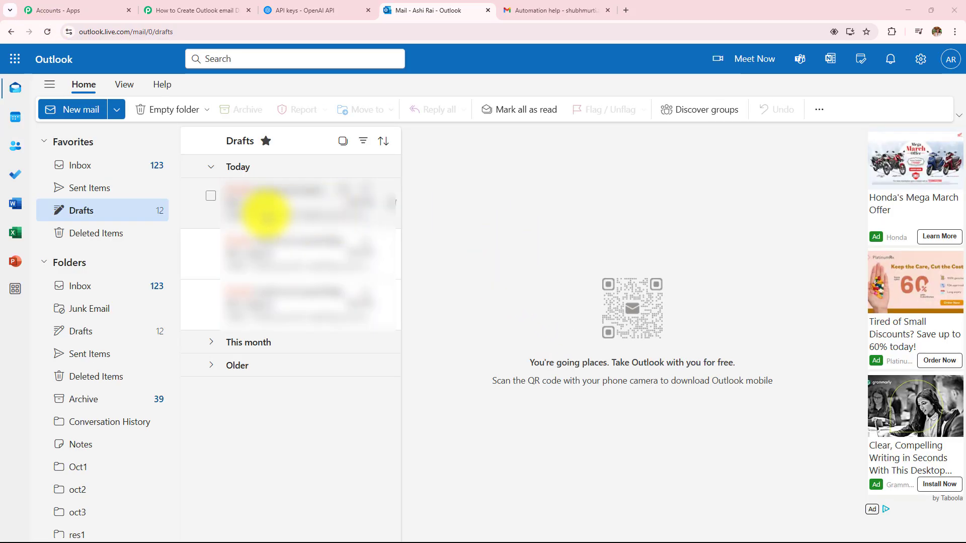
click(255, 207)
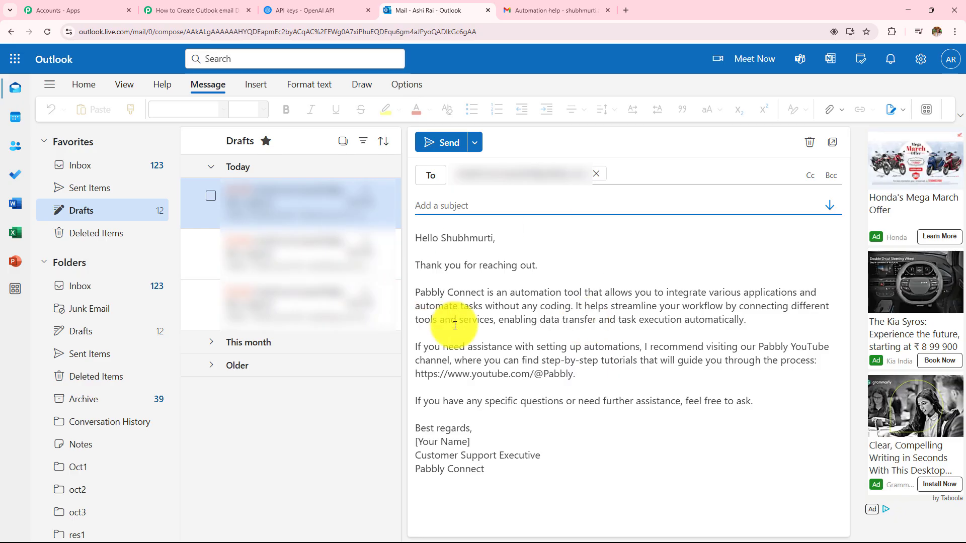
Return to Pabbly Connect and review the workflow from the New Mail trigger through the Create a Draft Message action.
click(183, 12)
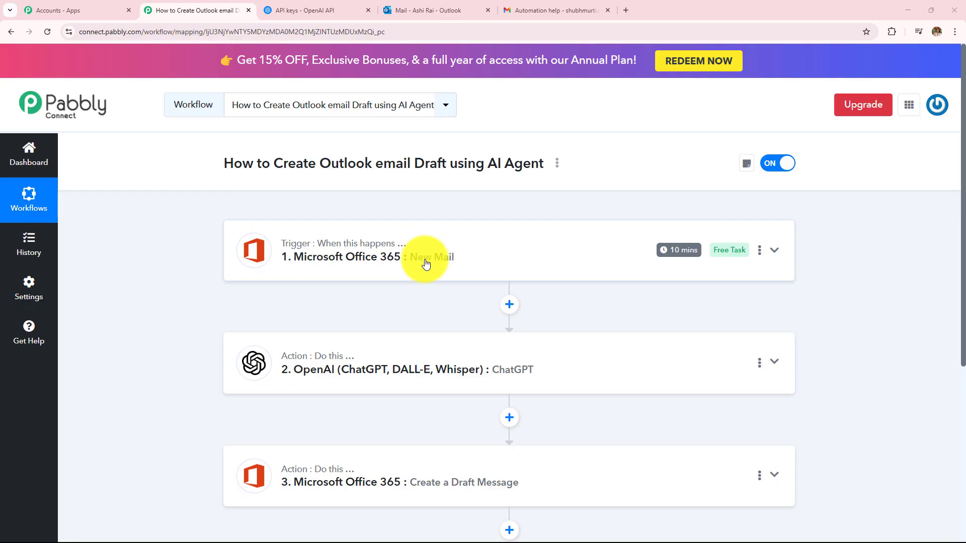
scroll(426, 259, down, 2)
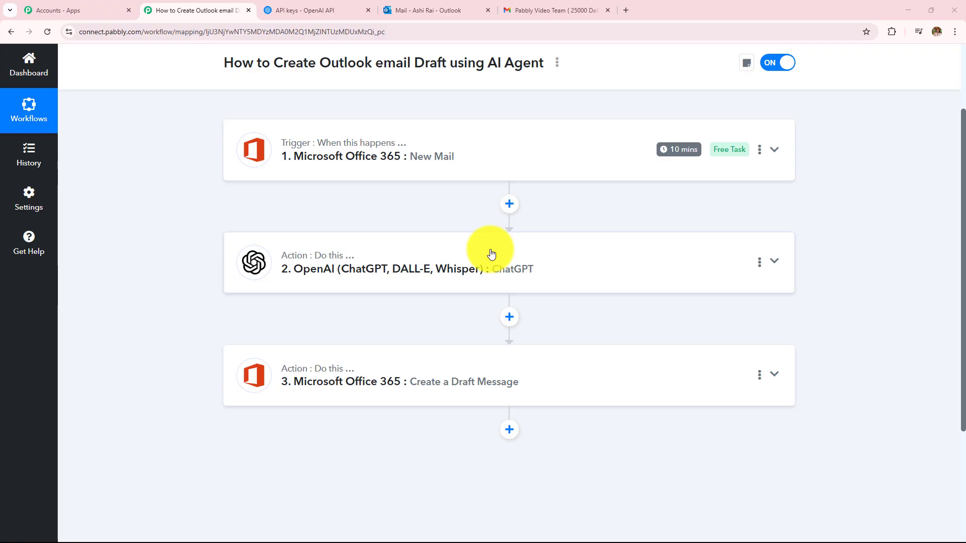
scroll(478, 211, down, 2)
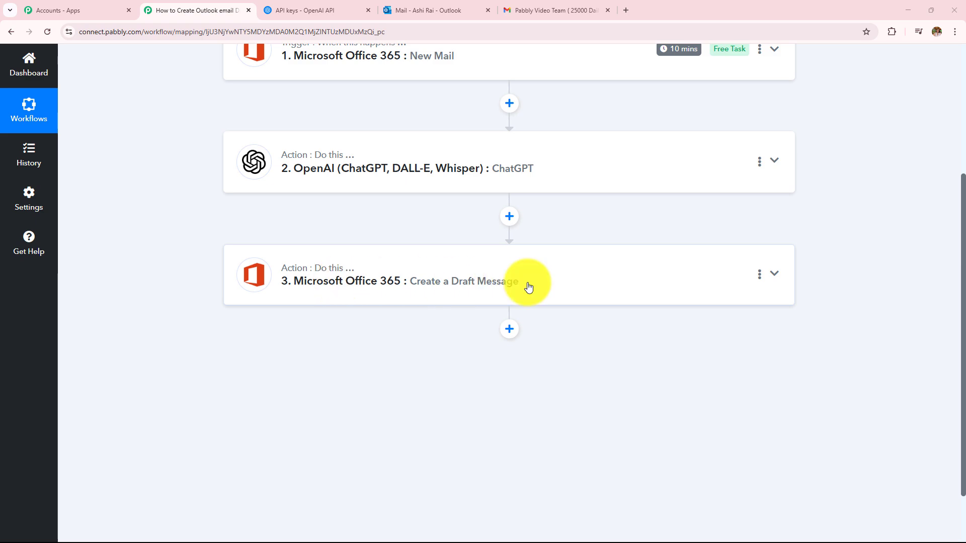
scroll(388, 293, up, 4)
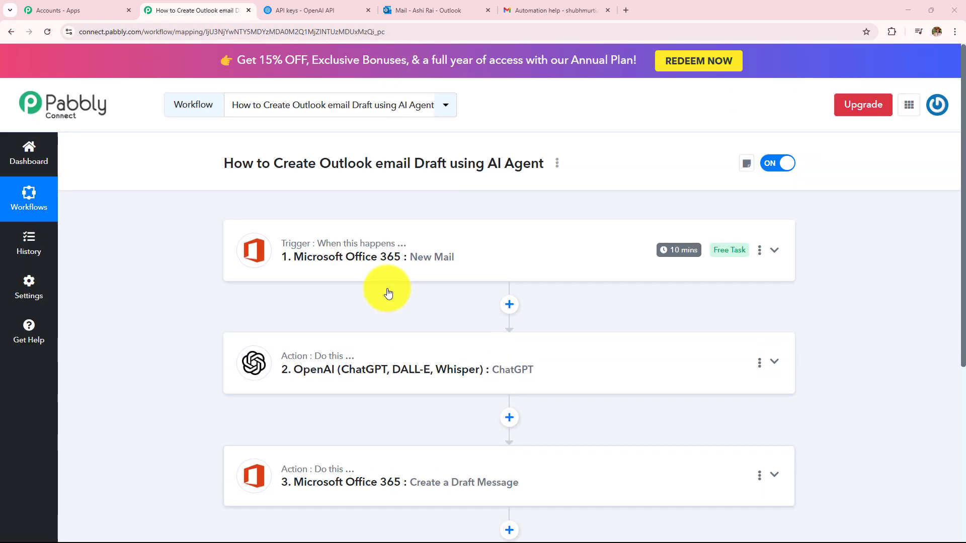